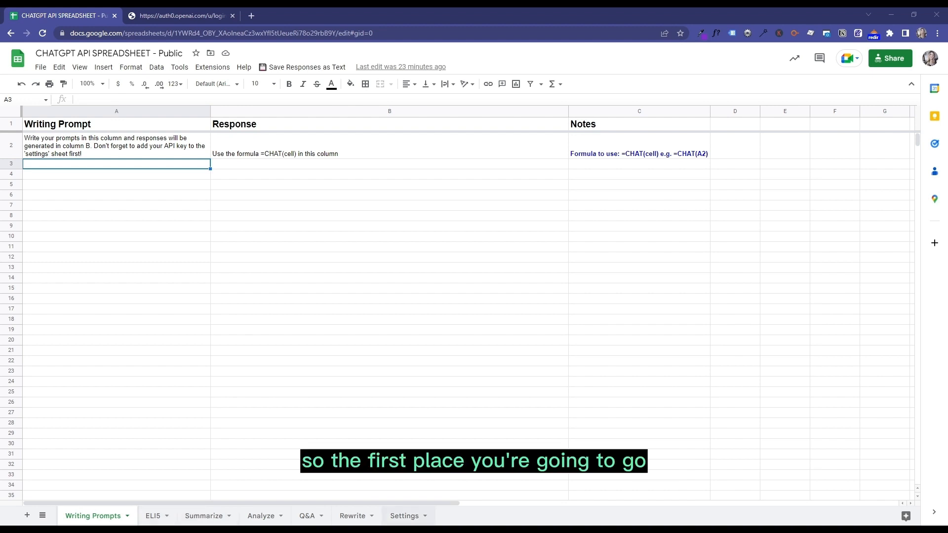
- Open the spreadsheet's Settings sheet, and sign in to platform.openai.com in the other browser tab with the saved account e-mail and password
click(405, 515)
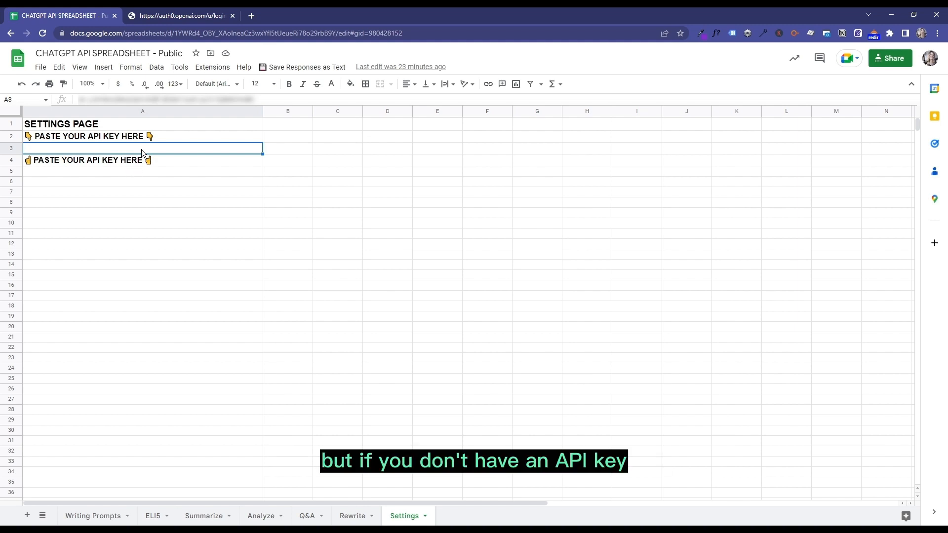
click(157, 16)
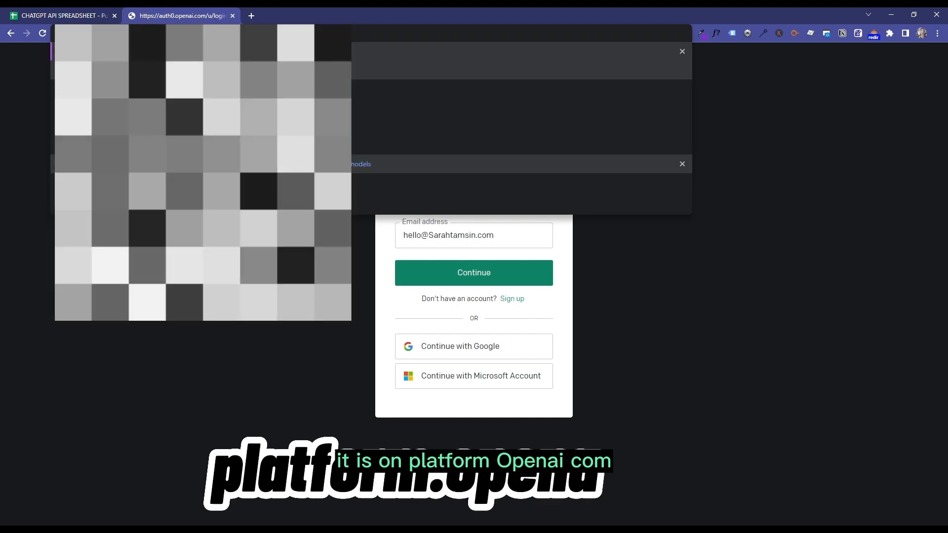
key(Return)
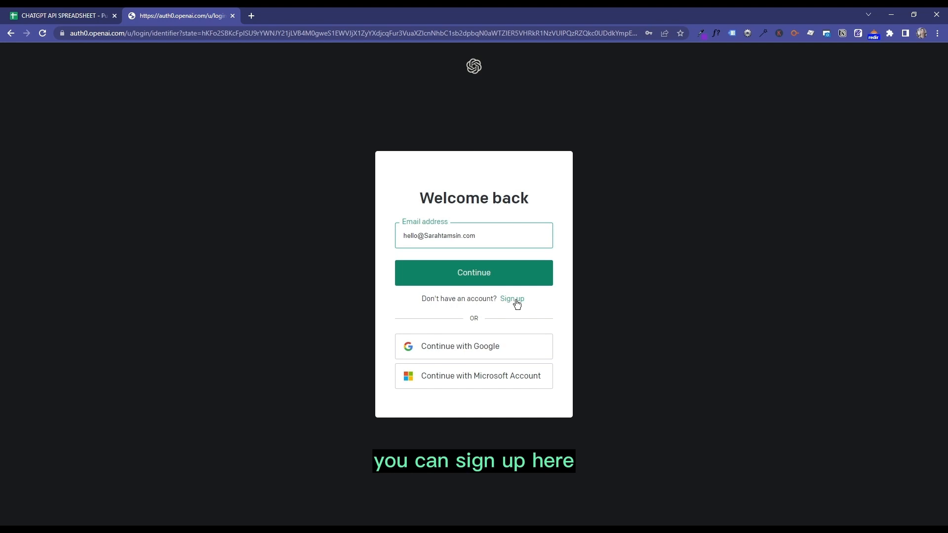
click(527, 275)
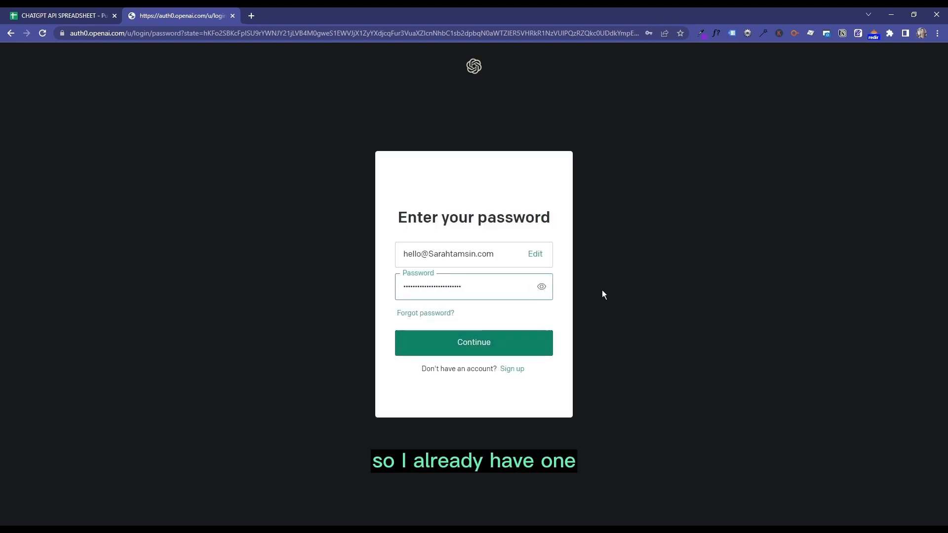
click(479, 350)
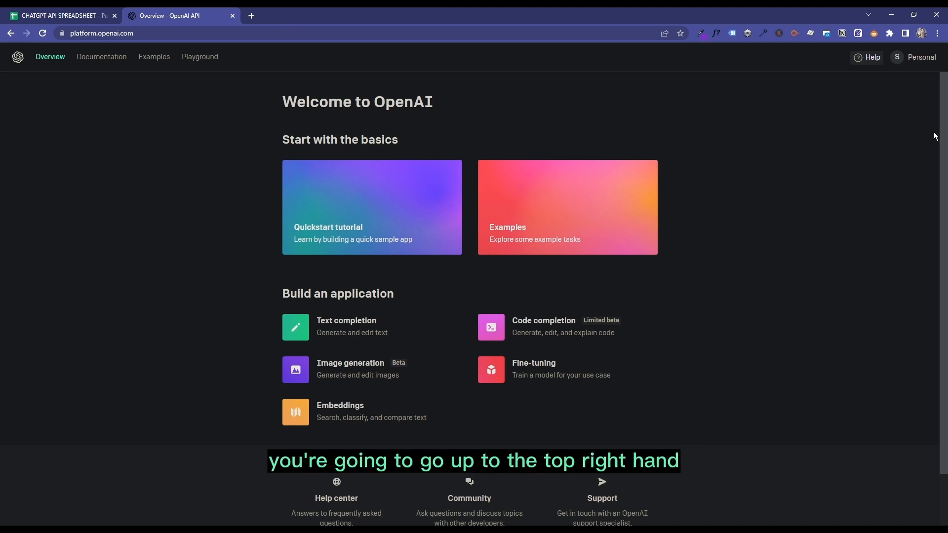
- Create and copy a new secret key on the account's API keys page, and return to the spreadsheet's Settings sheet
click(911, 58)
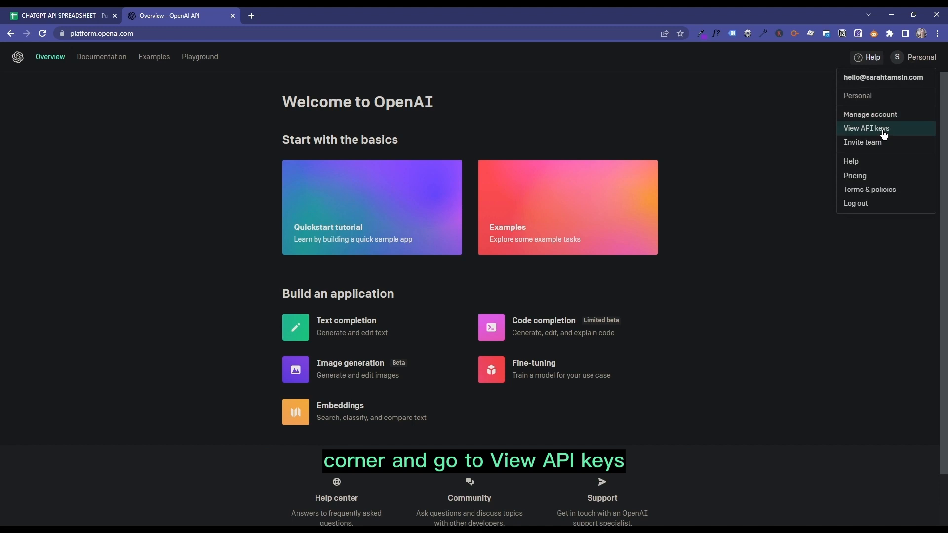
click(884, 136)
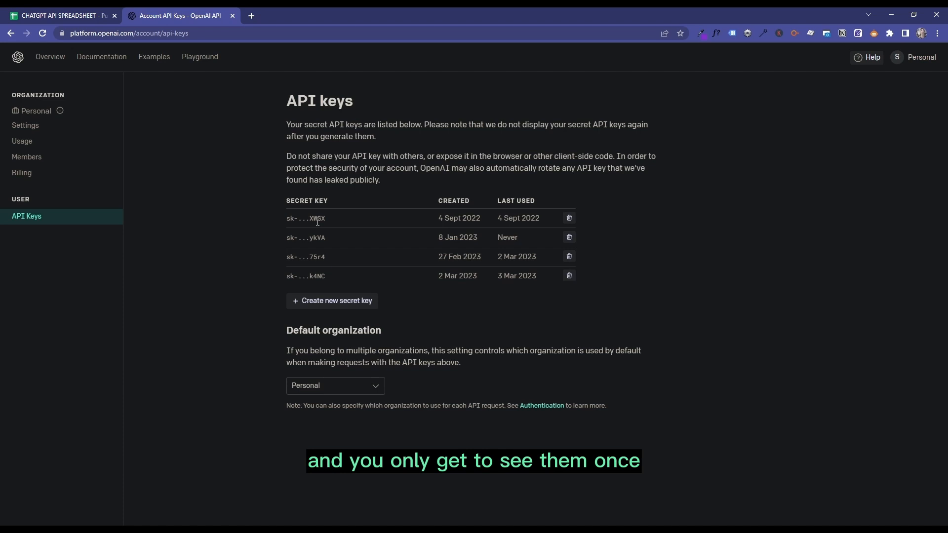
click(328, 306)
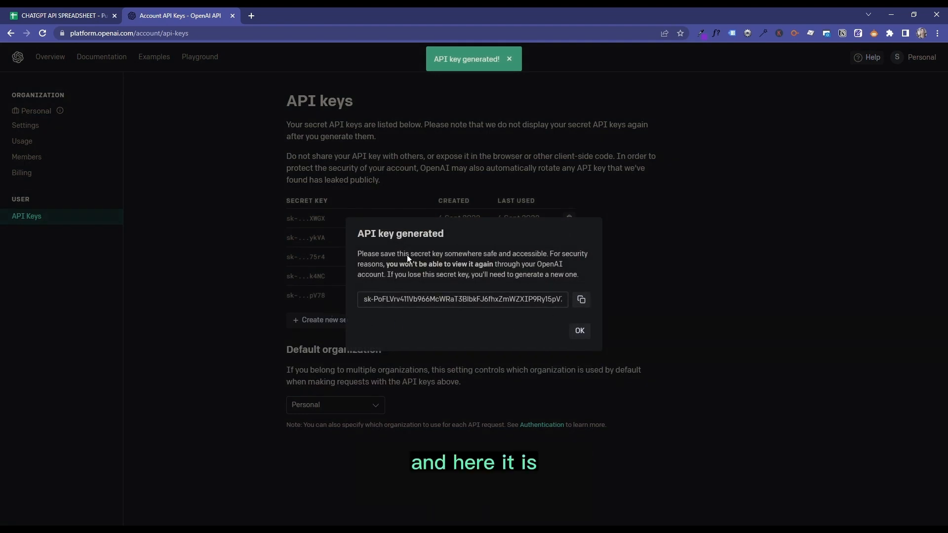
click(582, 300)
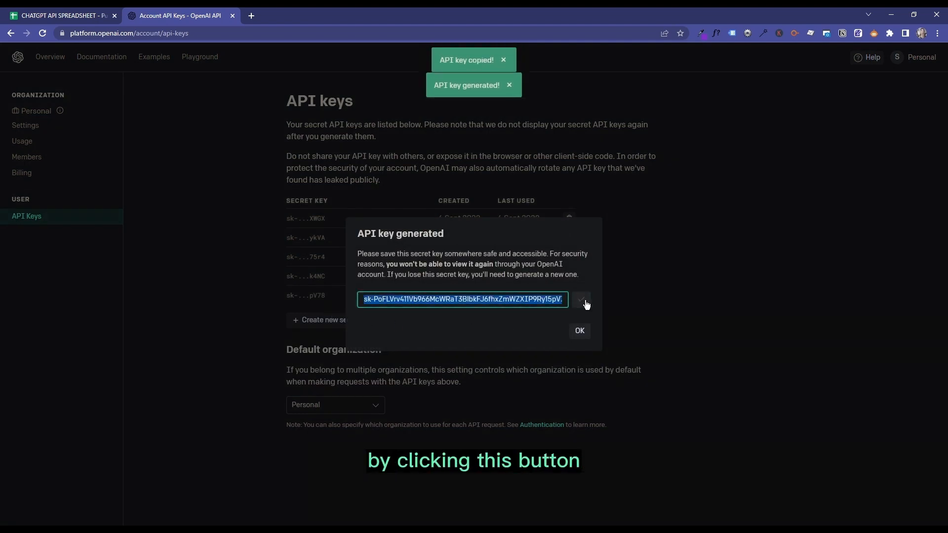
click(69, 15)
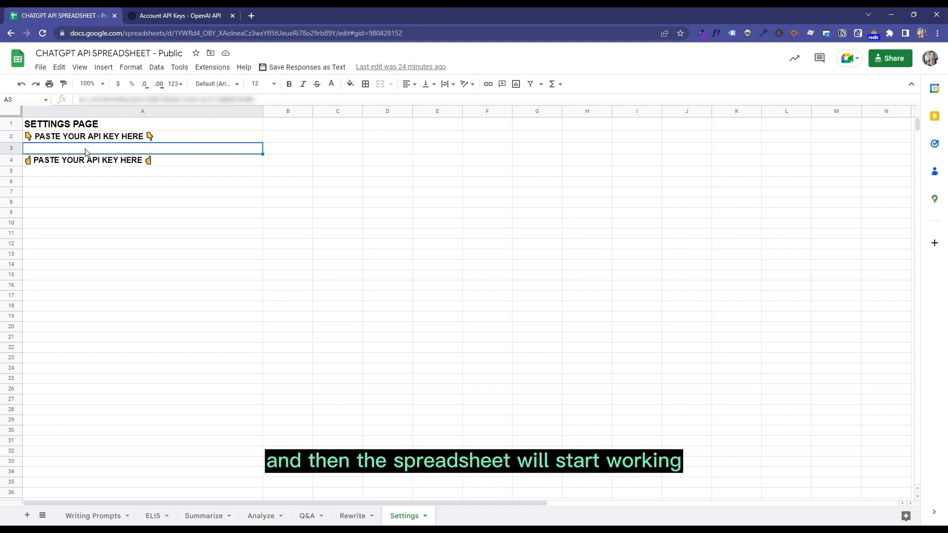
- Switch back to the OpenAI API keys page, dismiss the generated key and revoke it
click(169, 16)
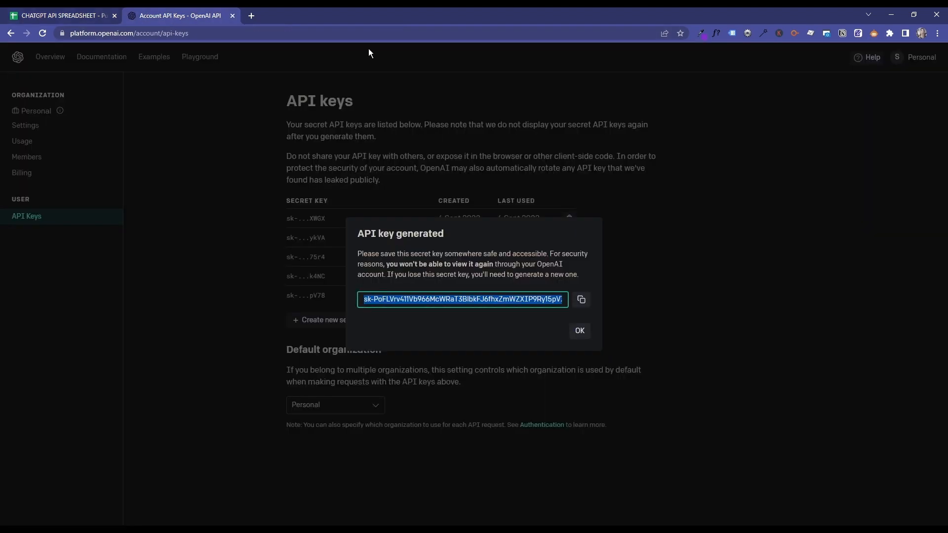
click(580, 331)
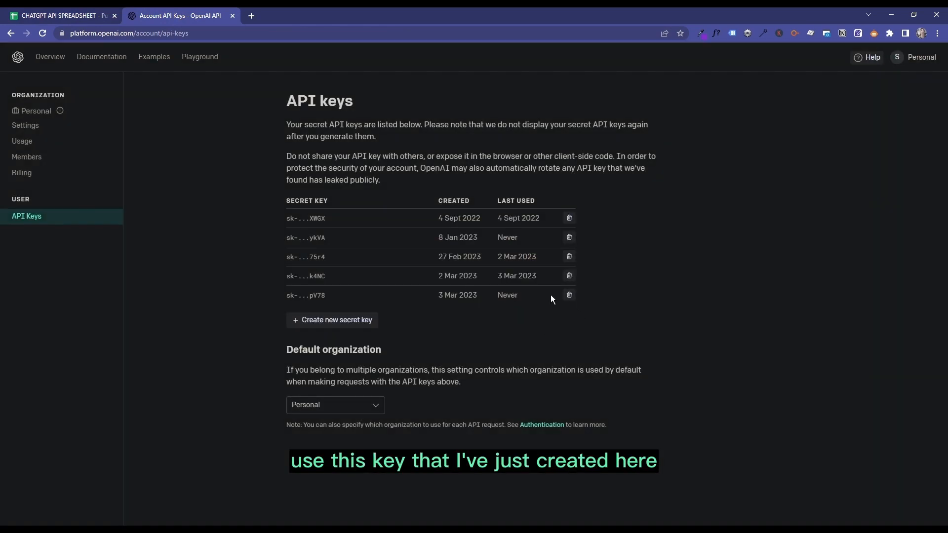
click(569, 294)
click(565, 339)
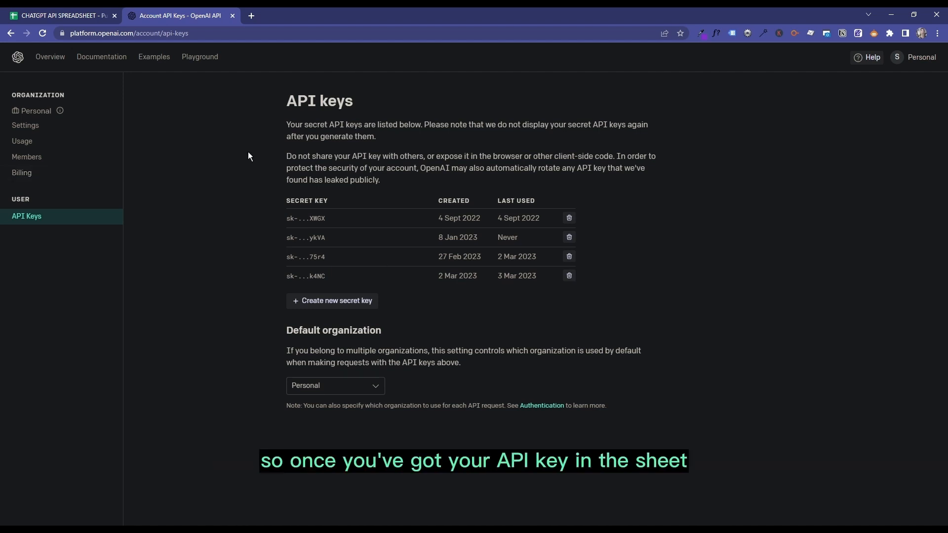
- In the spreadsheet's Writing Prompts sheet, enter the prompt "Fitness ideas for people who work from home" in cell A3
click(74, 15)
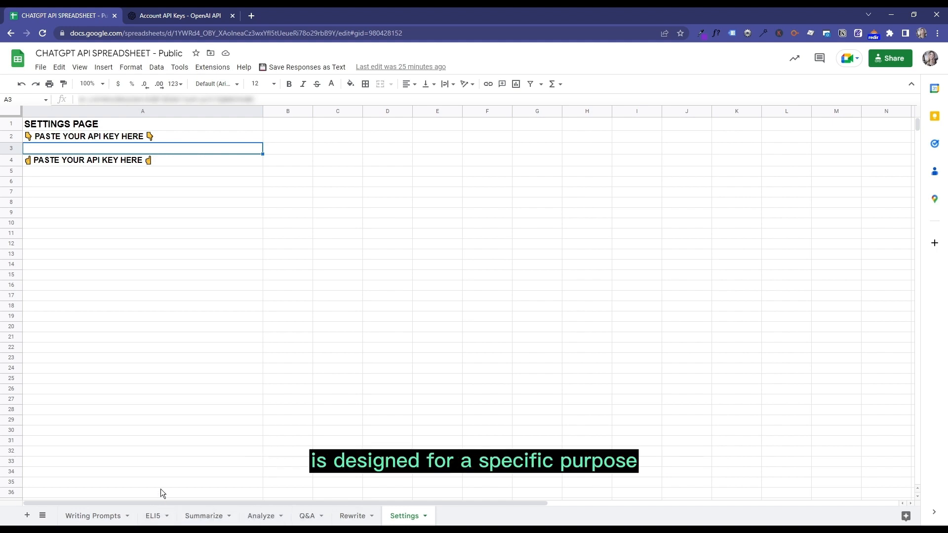
click(91, 518)
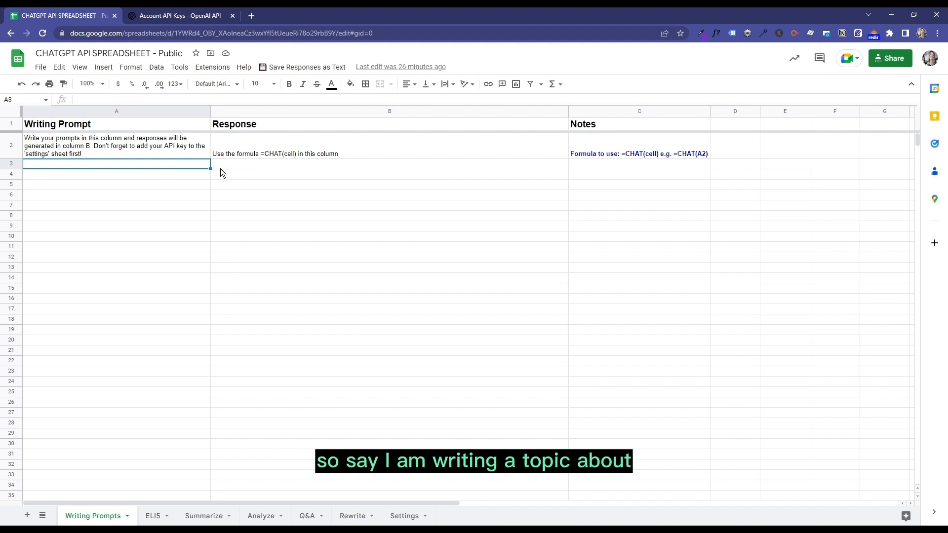
text(Fi)
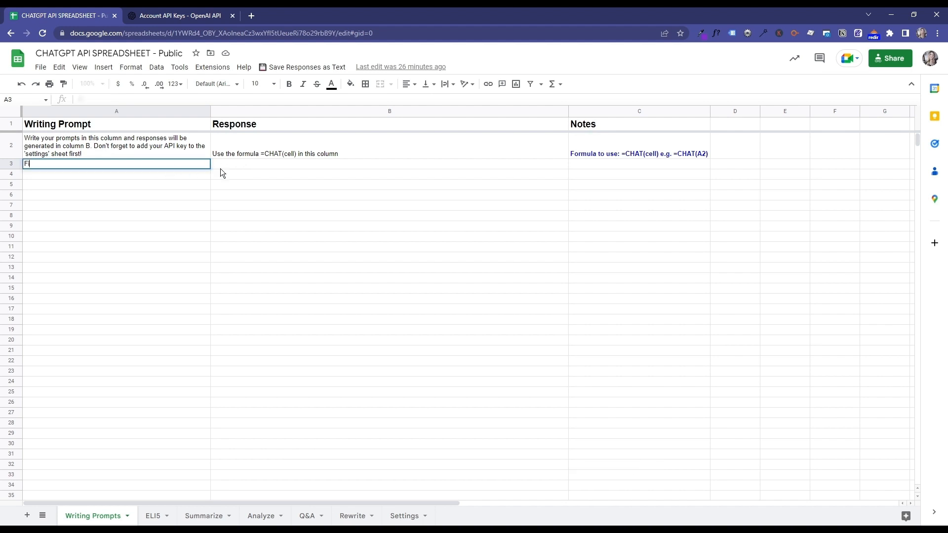
text(tness ideas )
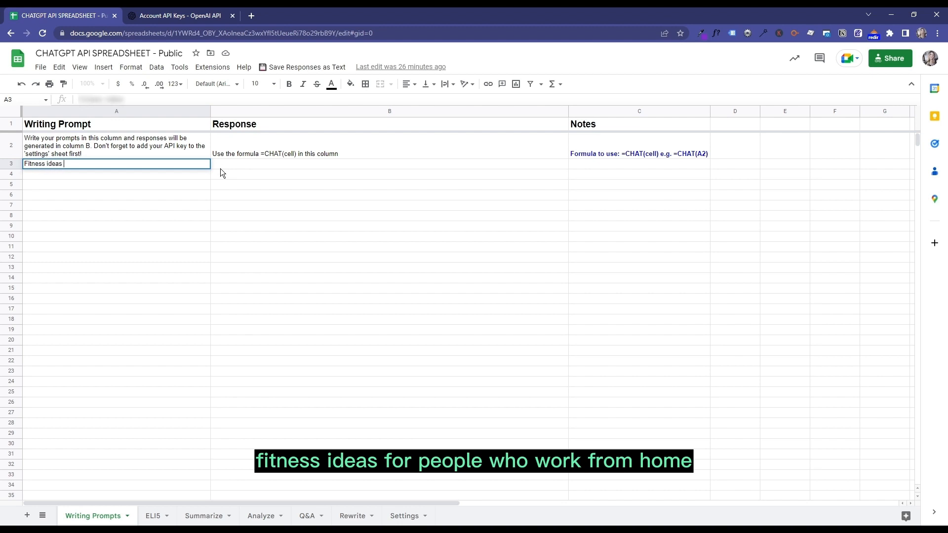
text(for people who w)
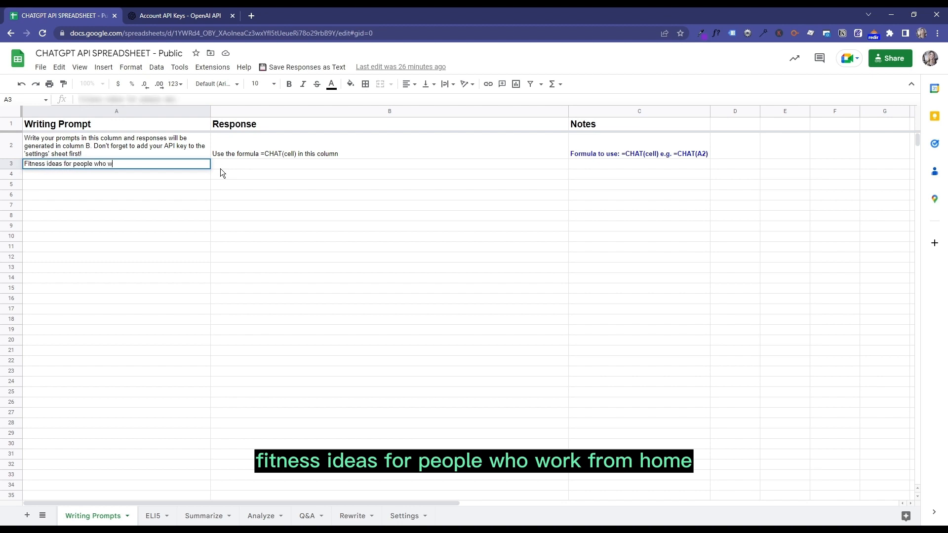
text(ork from home)
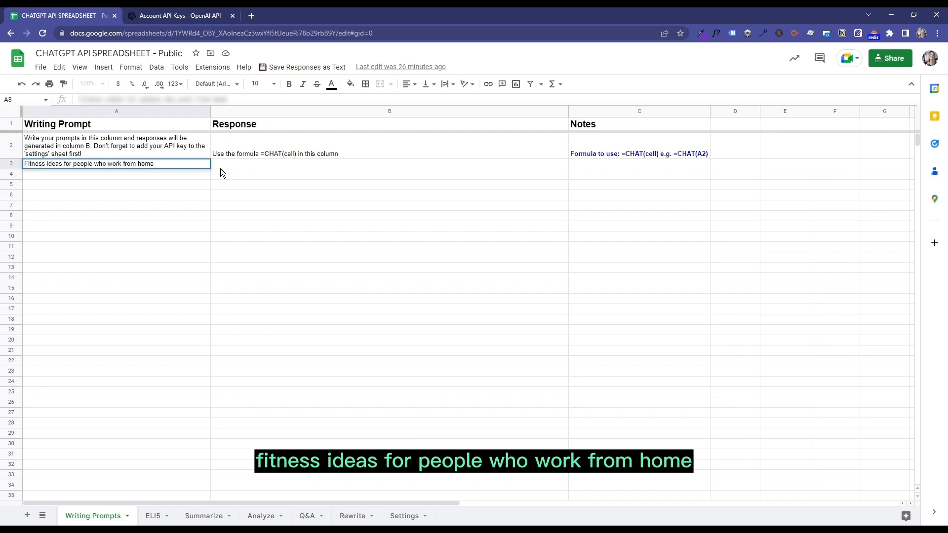
key(Return)
- Generate a response to the fitness prompt by entering the formula =CHAT(A3) in cell B3
click(224, 165)
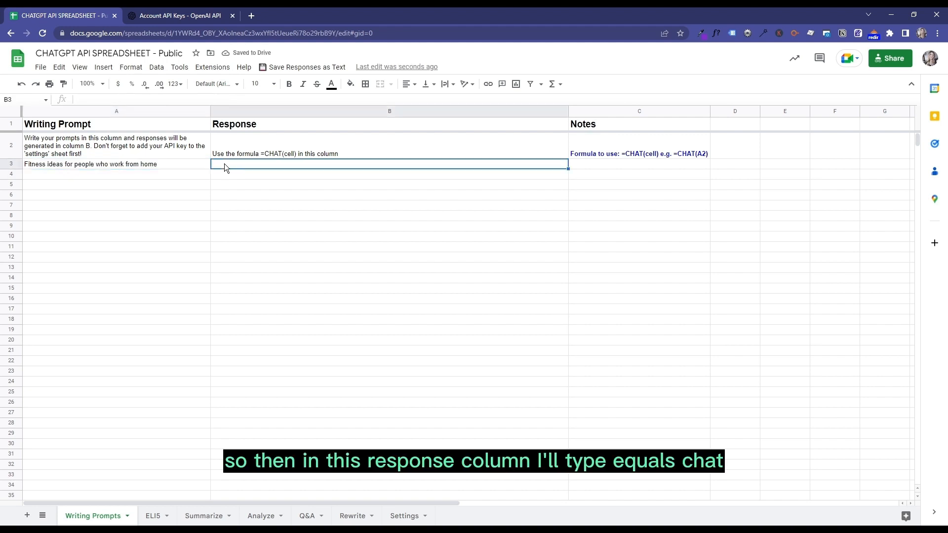
text(=CHAT)
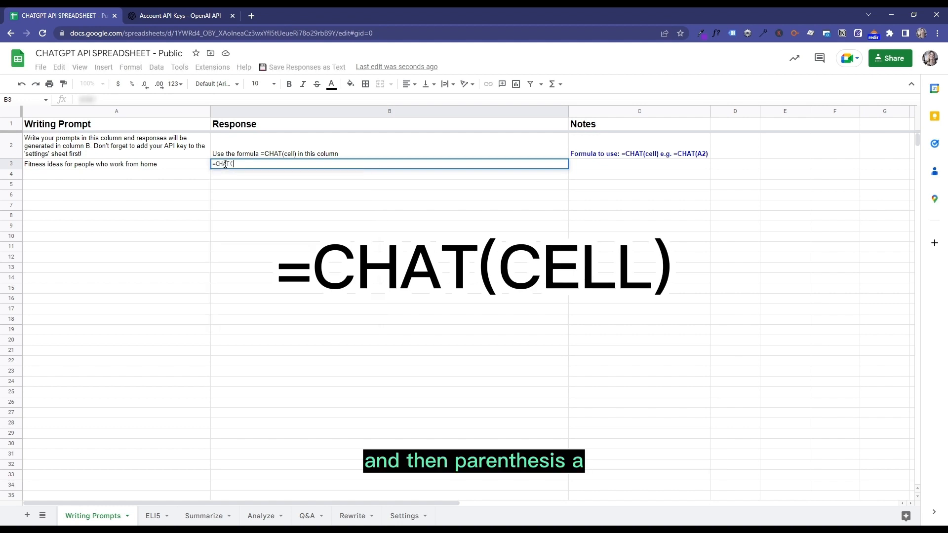
text(()
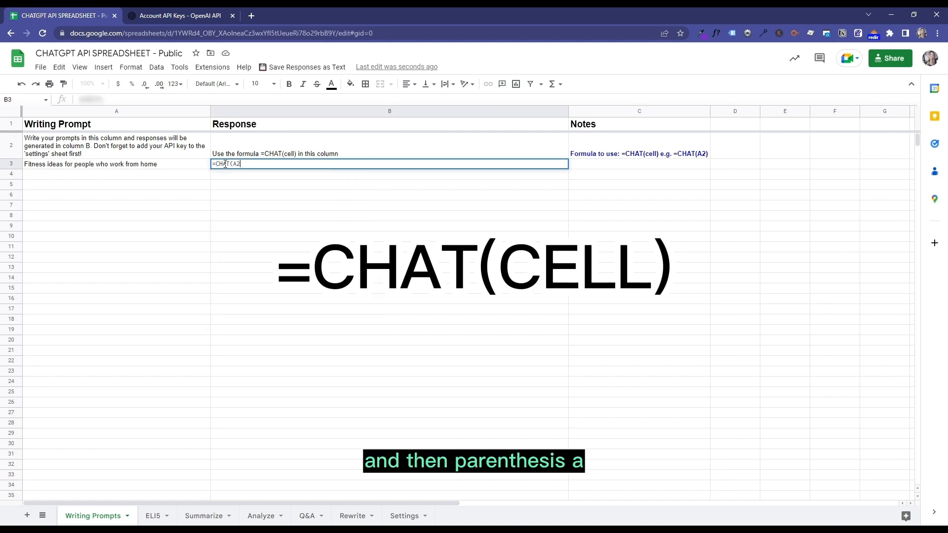
text(A2))
key(BackSpace)
key(BackSpace)
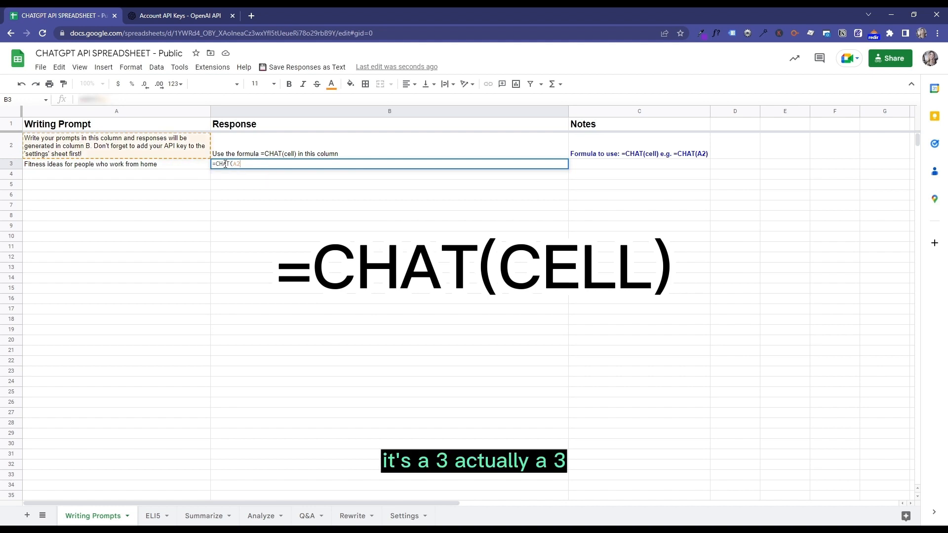
text(3))
key(Return)
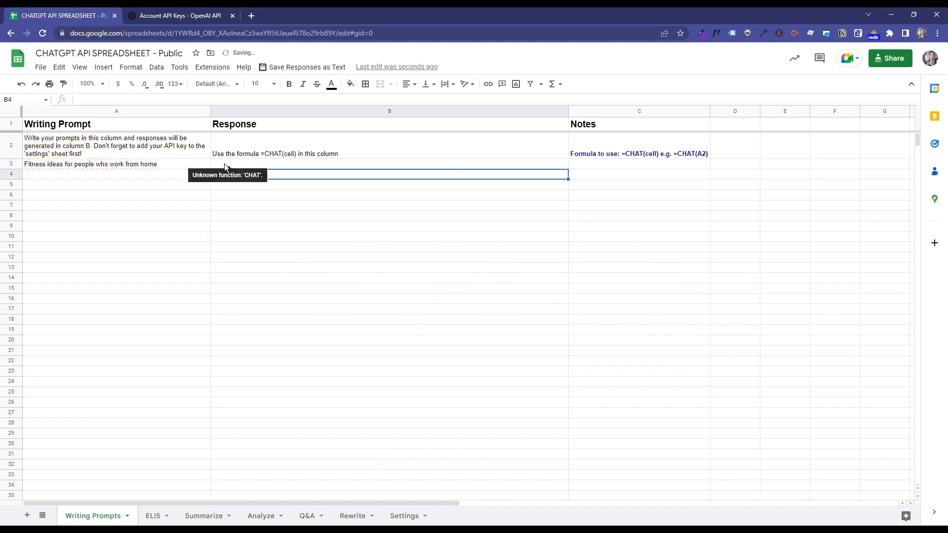
mouse_move(272, 162)
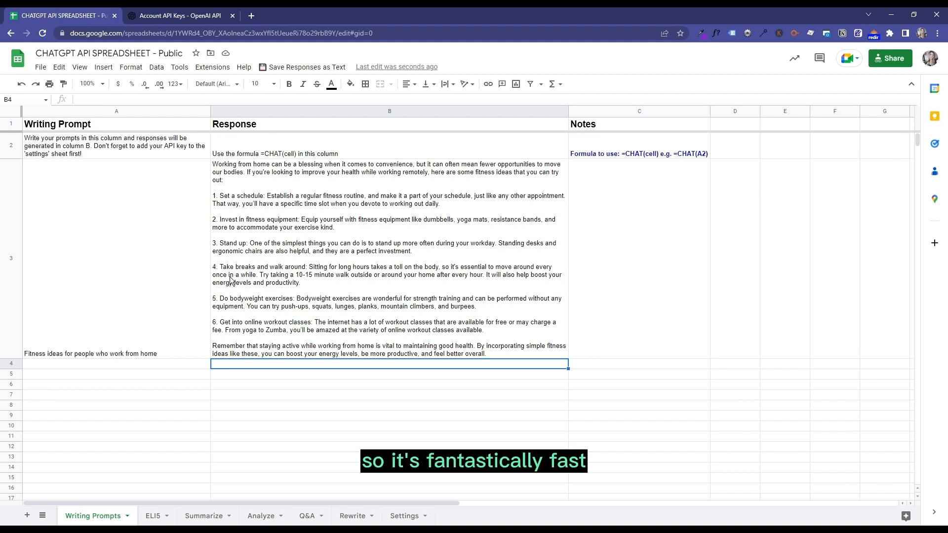
- Fill the CHAT formula from cell B3 down the Response column through B16
click(167, 295)
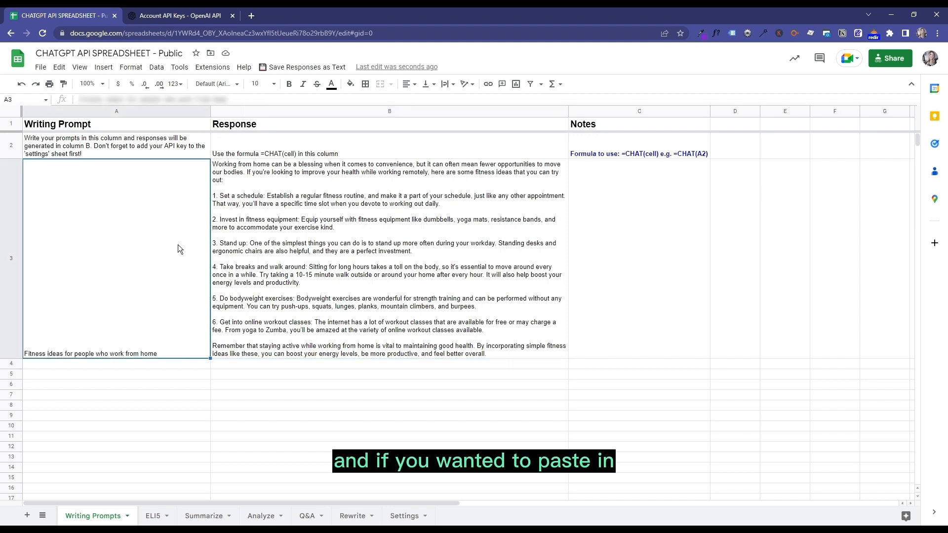
scroll(153, 176, down, 1)
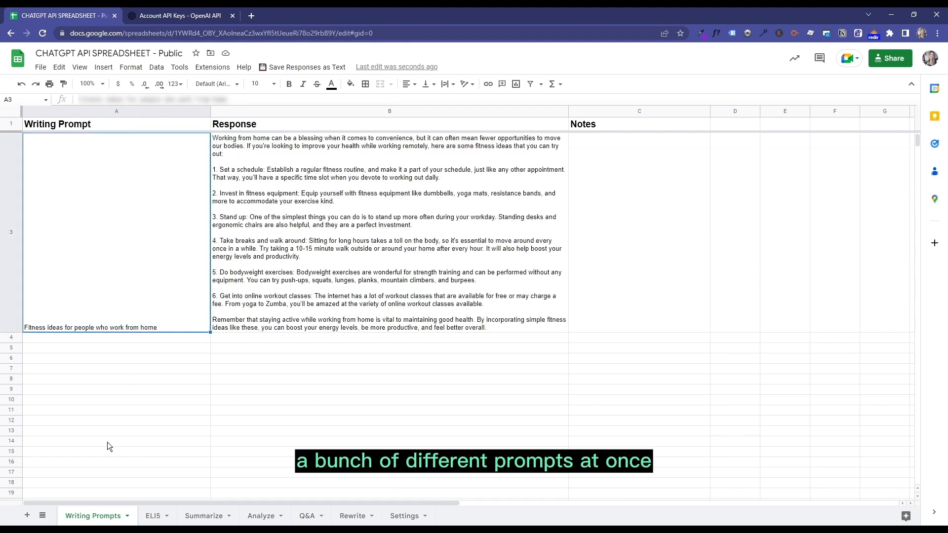
click(563, 322)
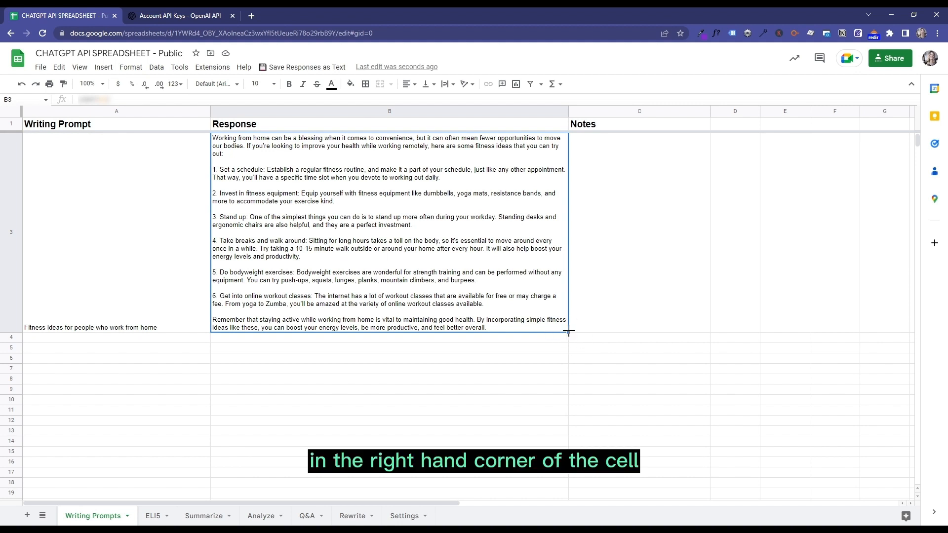
drag(568, 333, 567, 465)
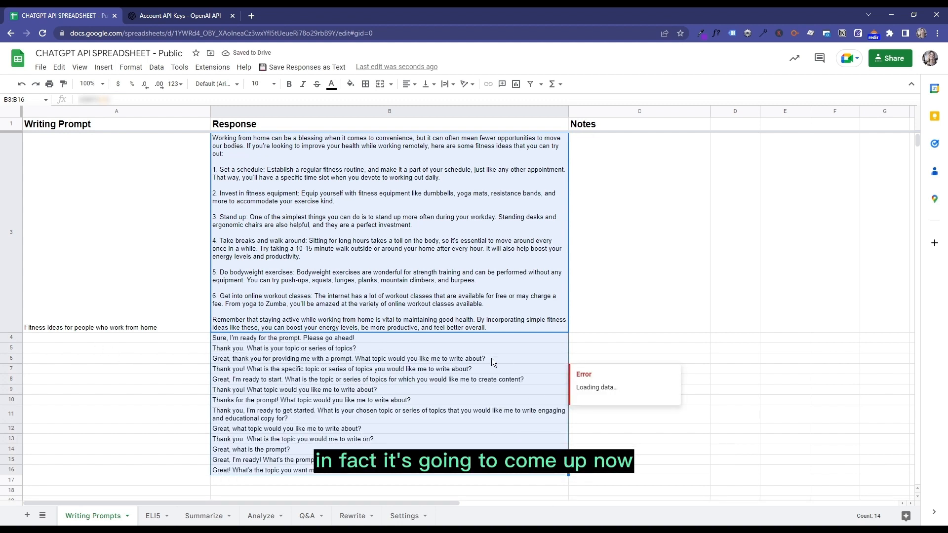
click(423, 378)
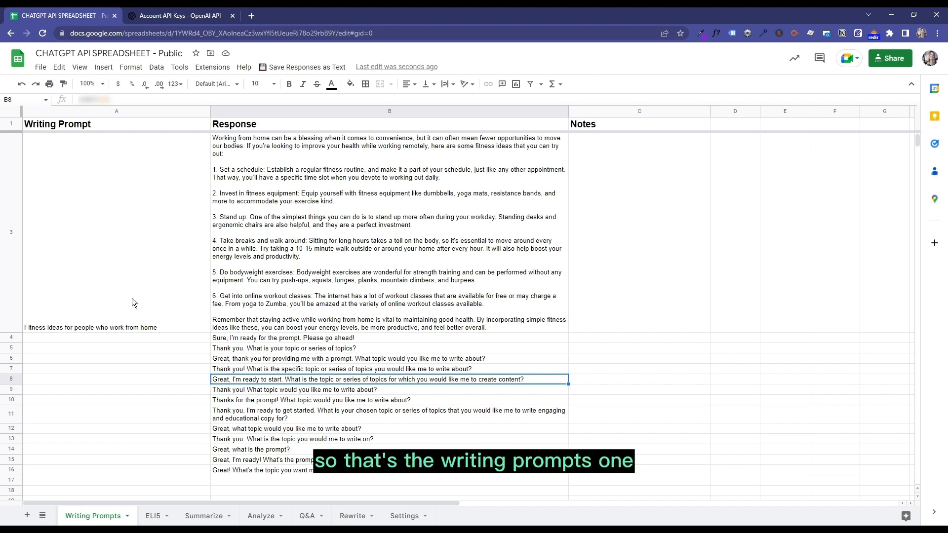
- On the ELI5 sheet, enter the topic "Rocket science" in cell A3
click(155, 516)
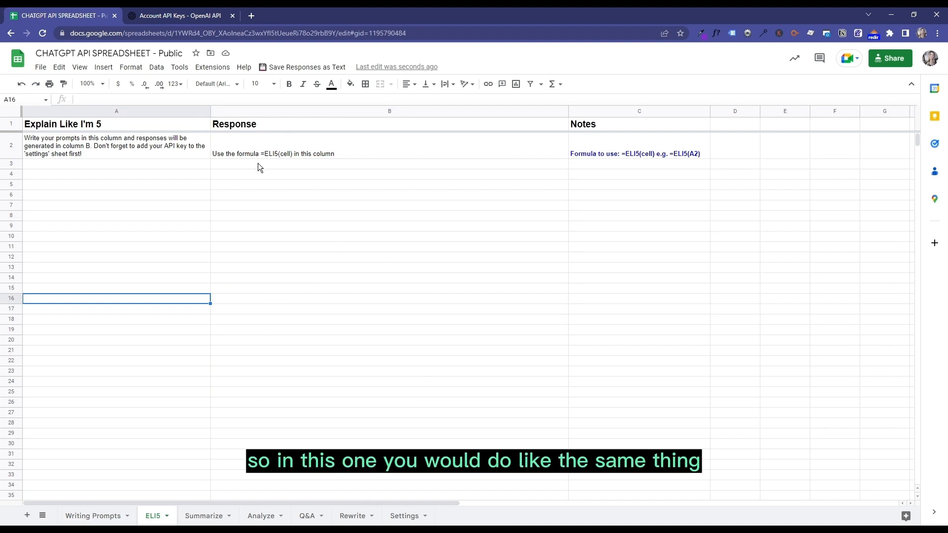
click(70, 164)
text(Rocke)
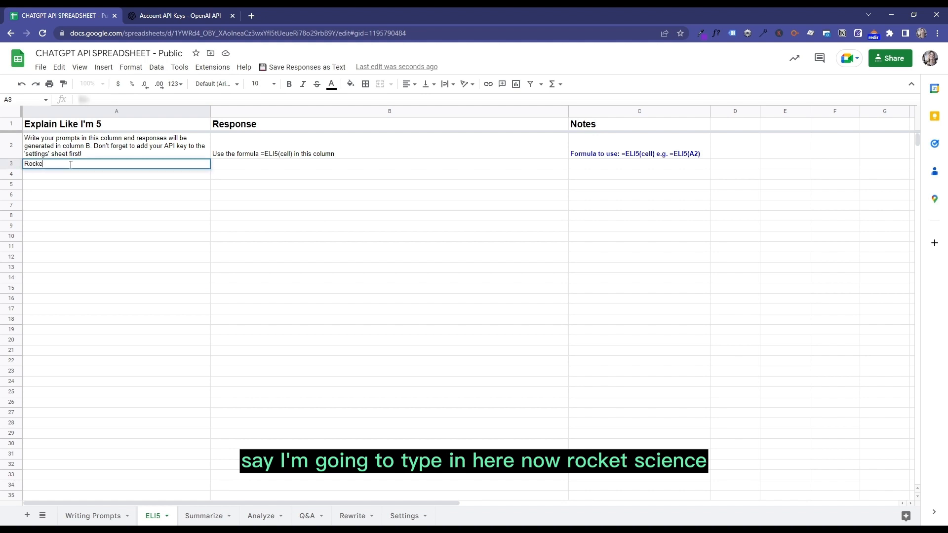
text(t science)
key(Tab)
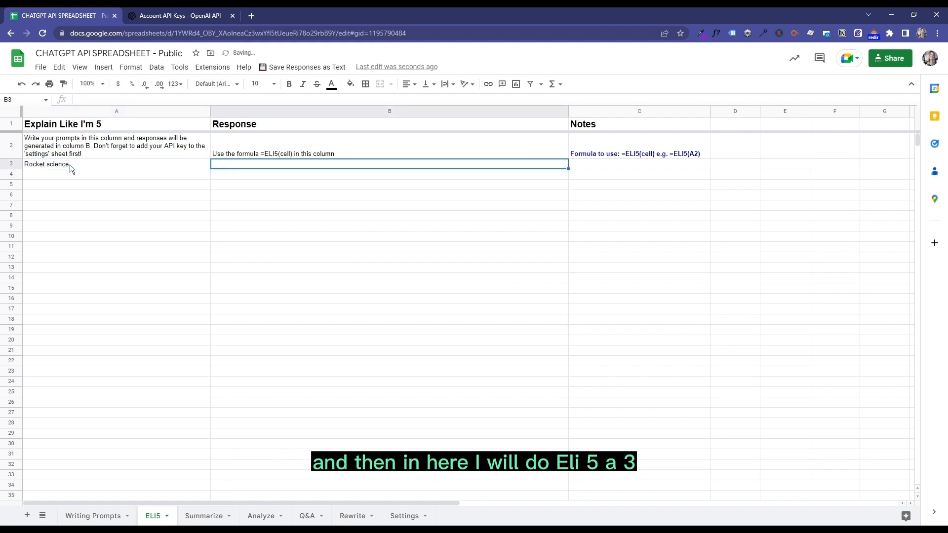
- Generate a simple explanation of the rocket science topic by entering the formula =ELI5(A3) in cell B3
text(=ELI)
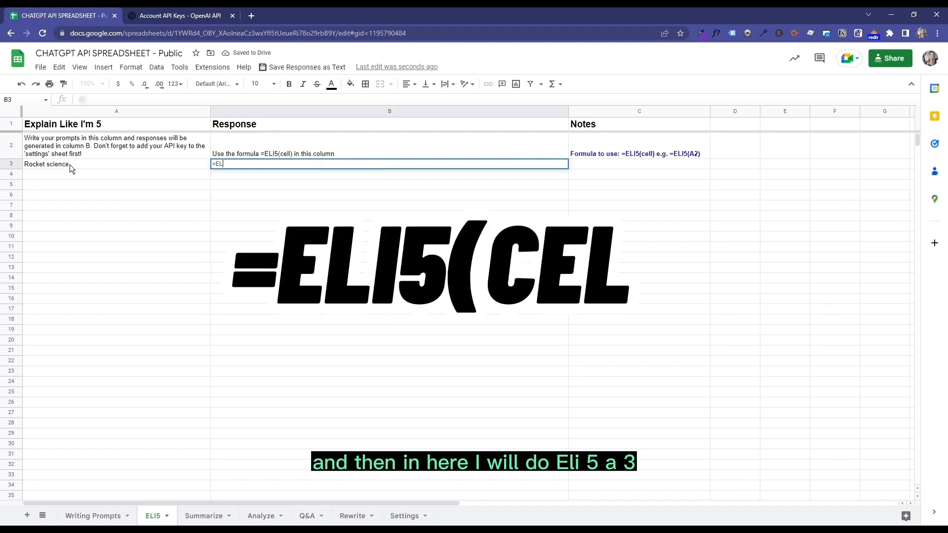
text(5(a3))
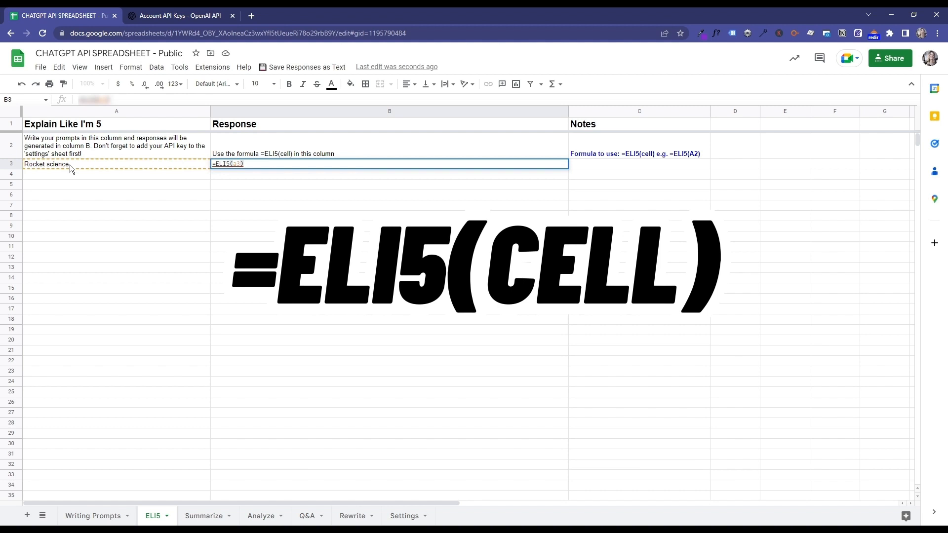
key(Return)
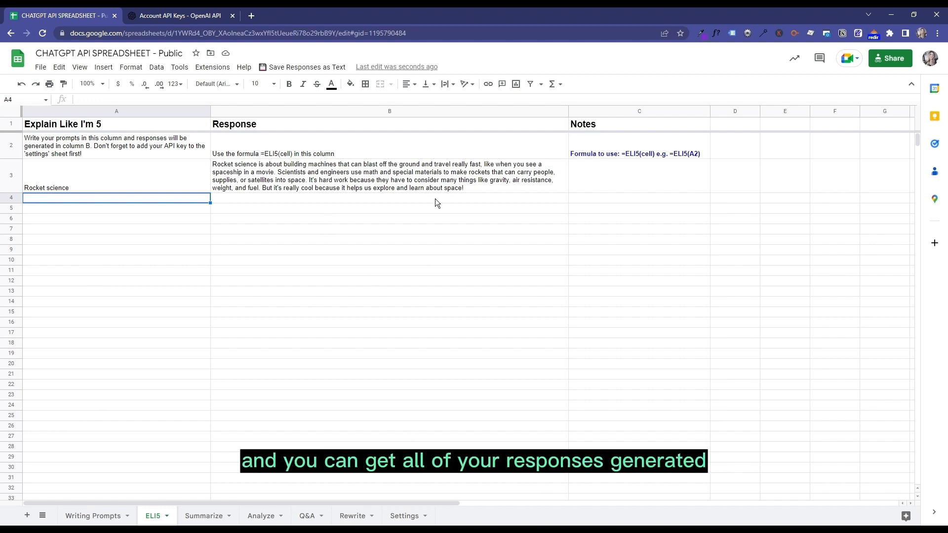
- Review the prompt columns and formula instructions on the Summarize and Analyze sheets
click(208, 519)
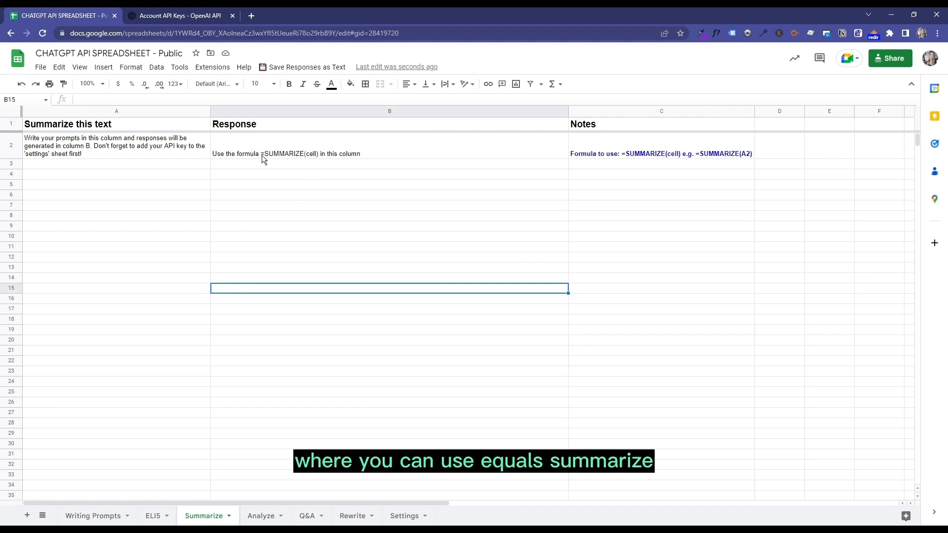
click(122, 166)
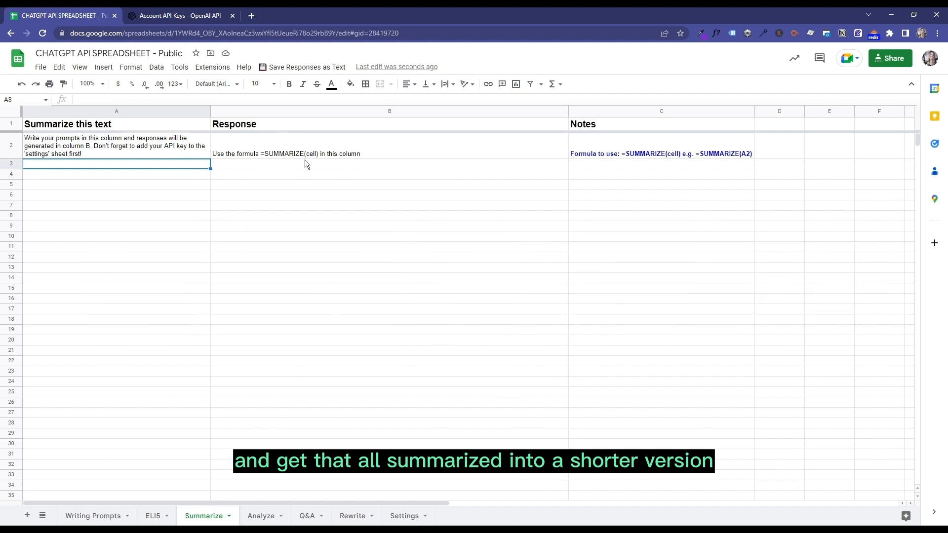
click(259, 516)
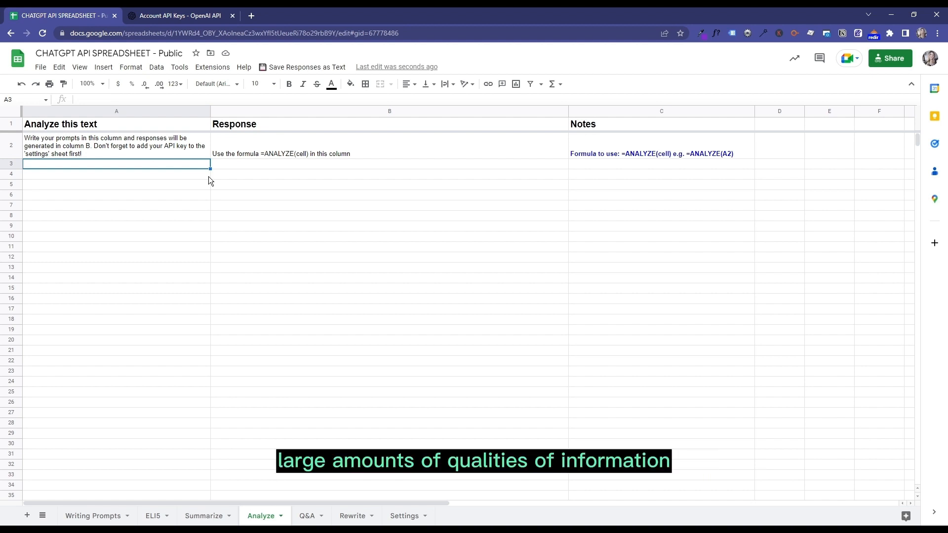
- On the Q&A sheet, enter the question "How many snow leopards live in Europe?" in cell A3
click(307, 516)
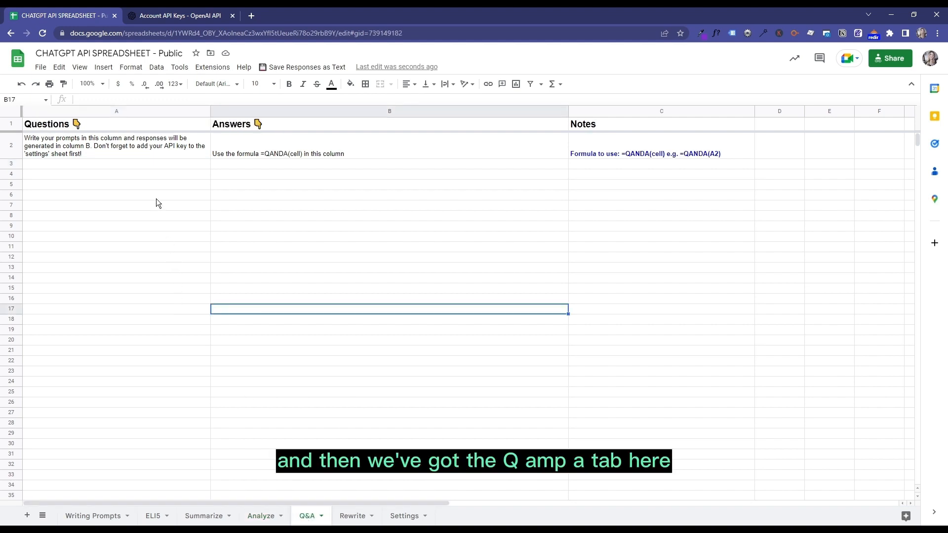
click(130, 165)
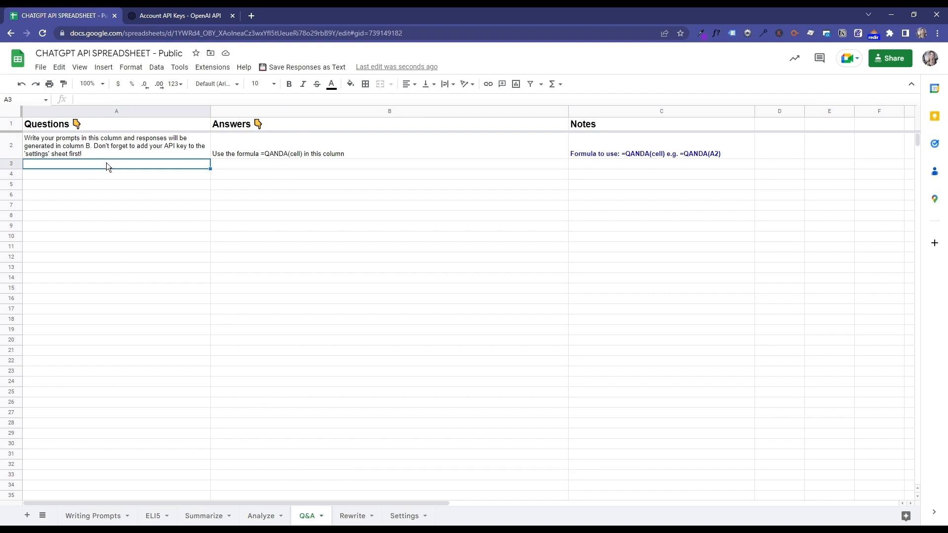
text(How many sn)
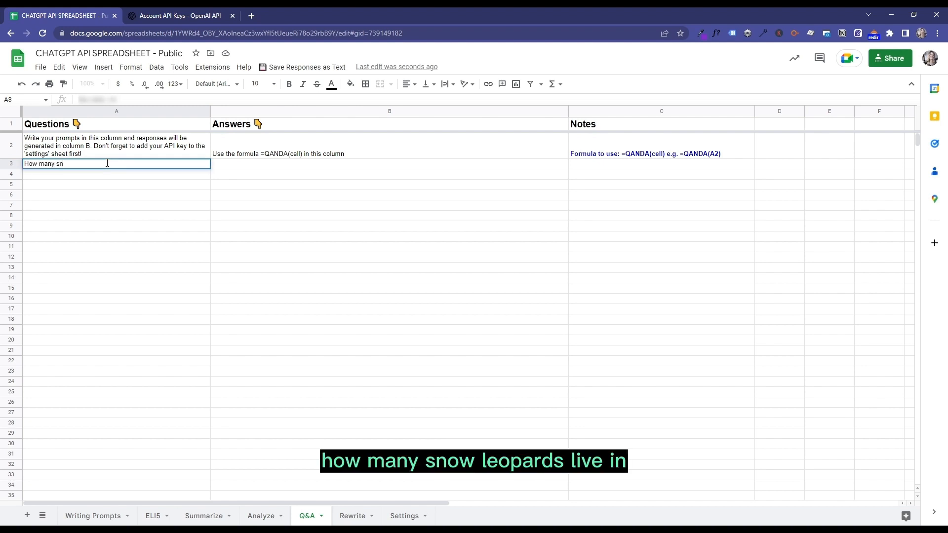
text(ow leopards live in Eu)
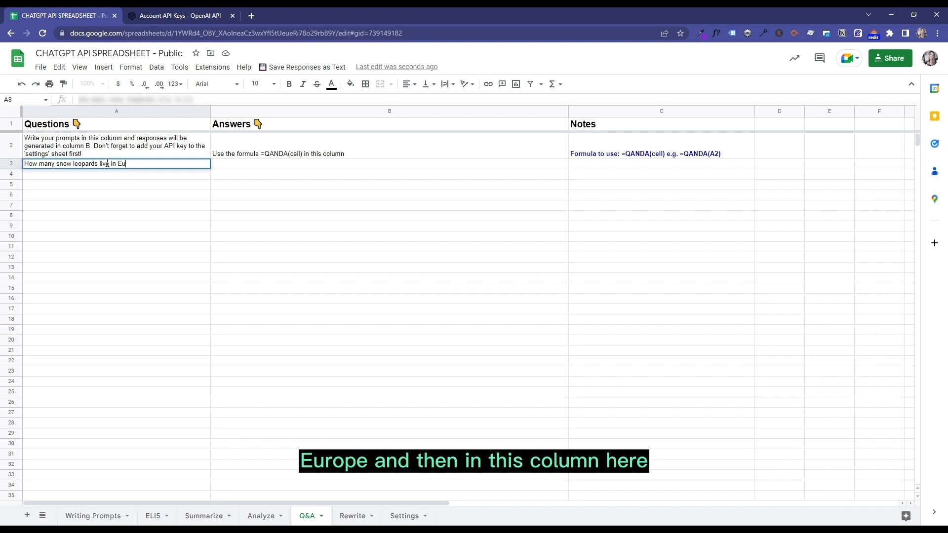
text(rope?)
key(Return)
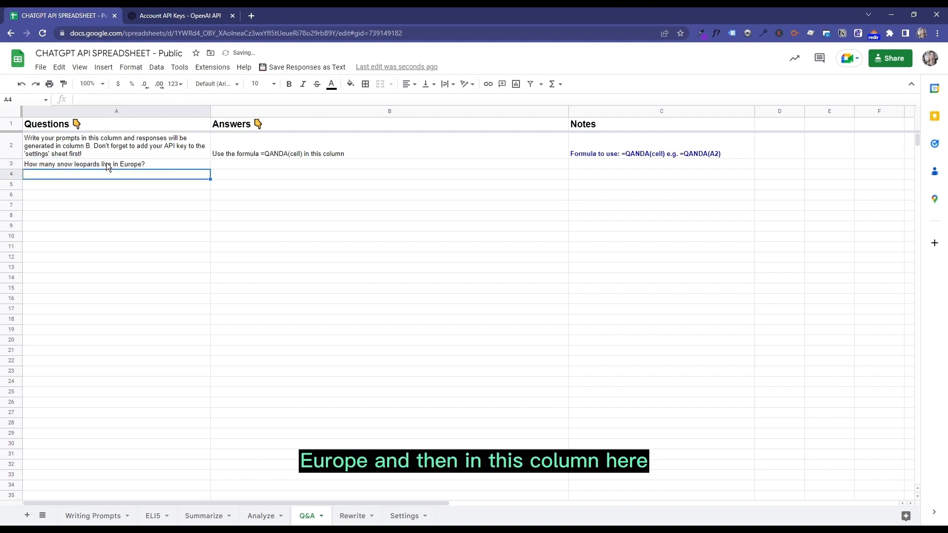
- Generate an answer to the snow leopard question by entering the formula =QANDA(A3) in cell B3
click(232, 163)
text(=)
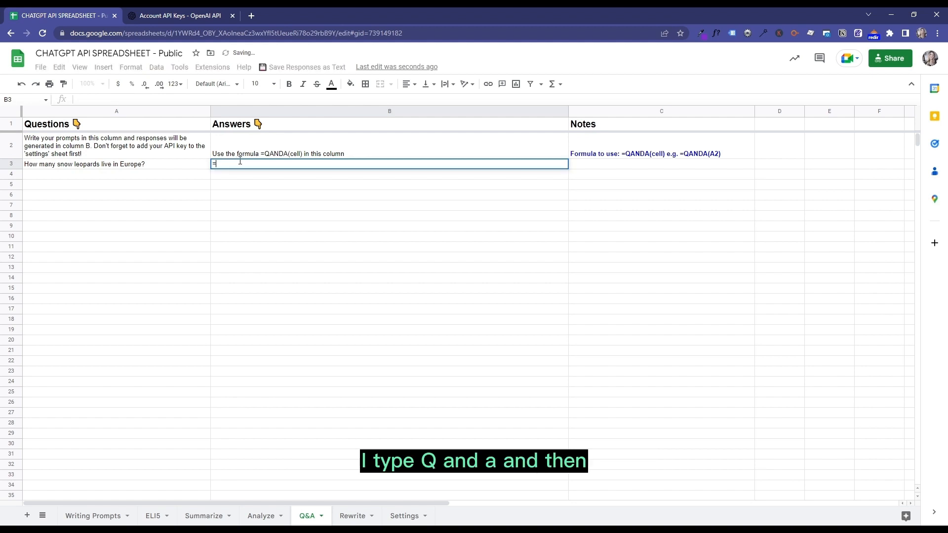
text(QAN)
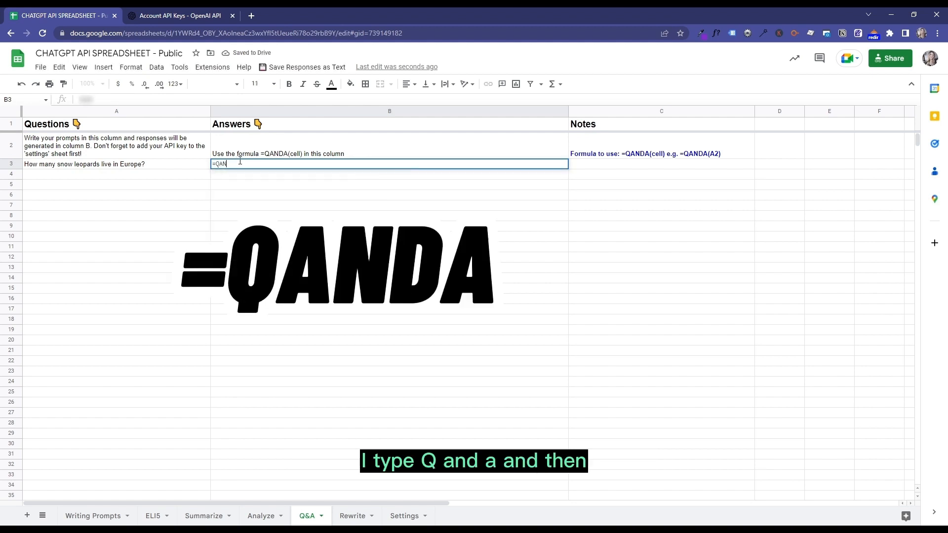
key(Tab)
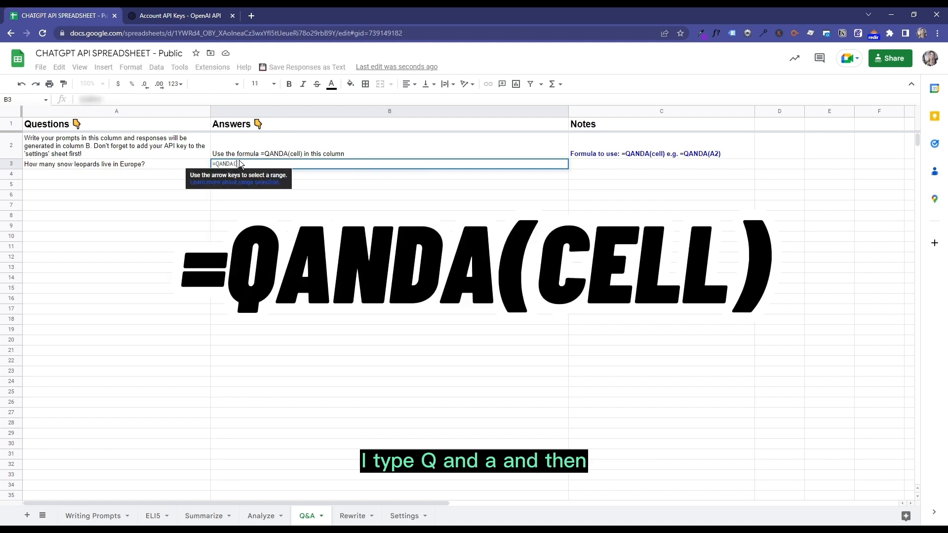
click(147, 163)
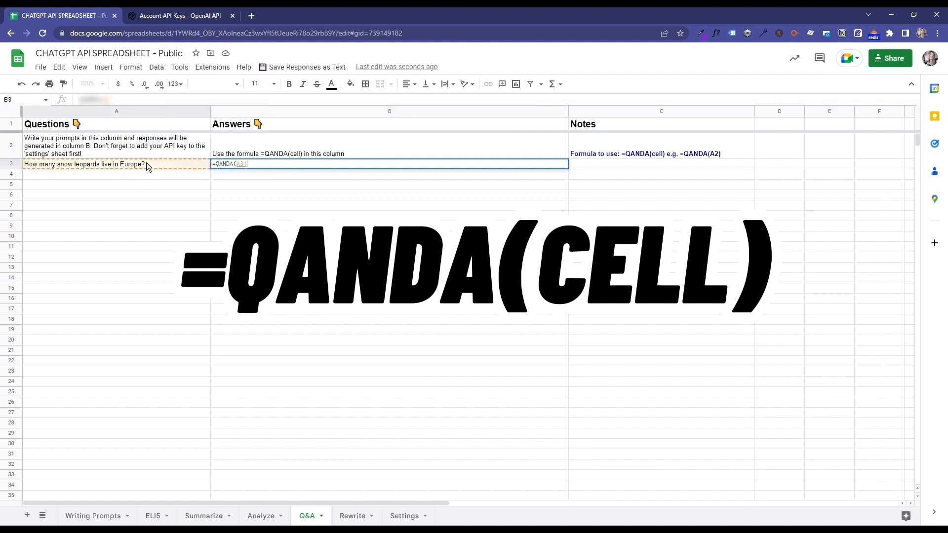
text())
key(Return)
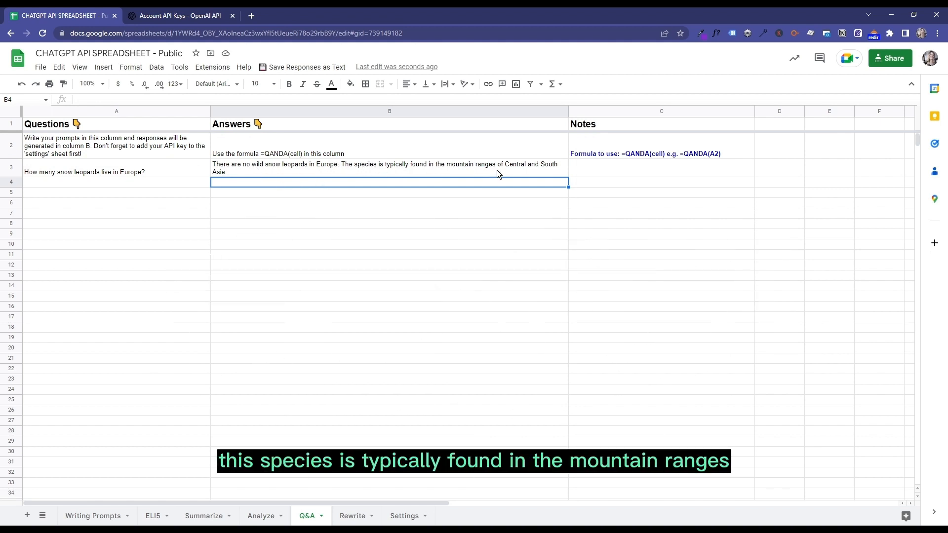
- Fill the snow leopard question from cell A3 down the Questions column through A7
click(161, 168)
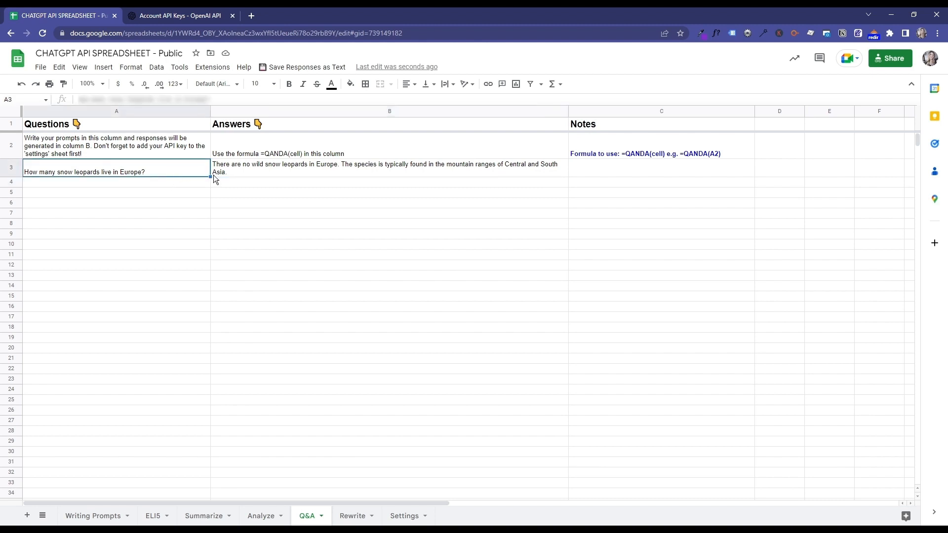
drag(210, 177, 203, 212)
key(Down)
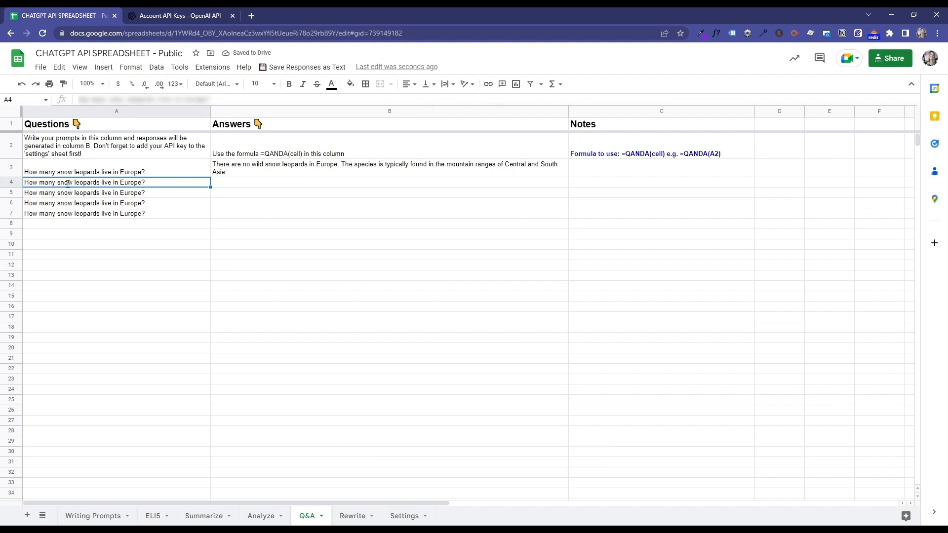
- Change the animal in the question in cell A4 to "mountain lions"
double_click(89, 183)
drag(98, 182, 56, 182)
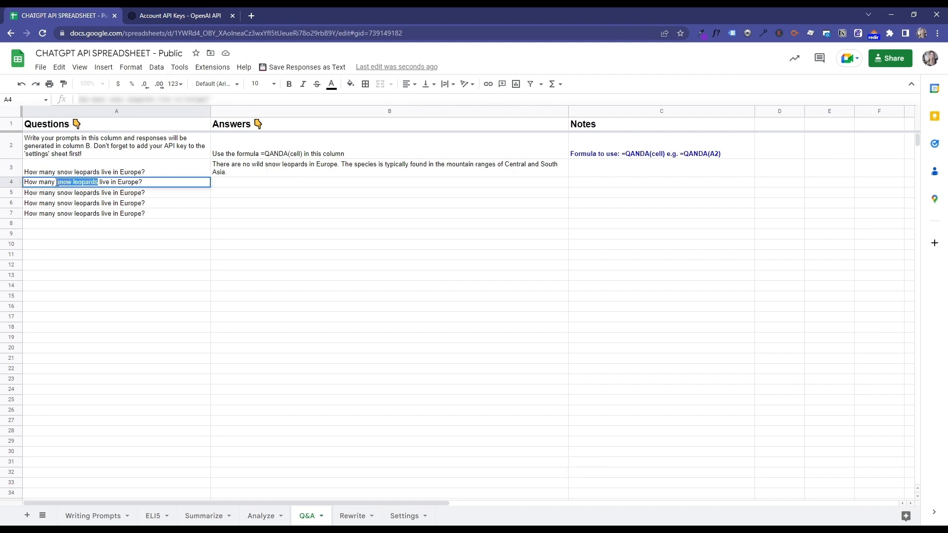
text(mountain lion)
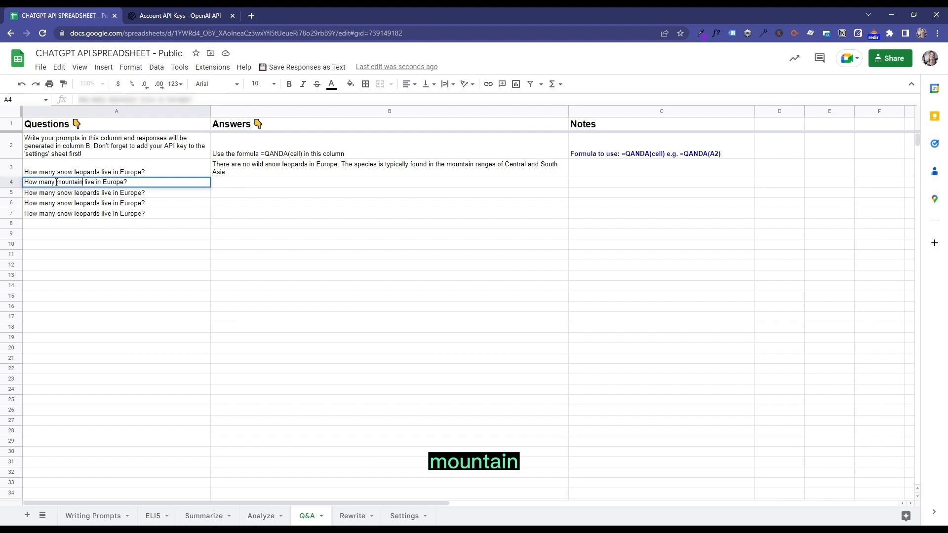
text(s li)
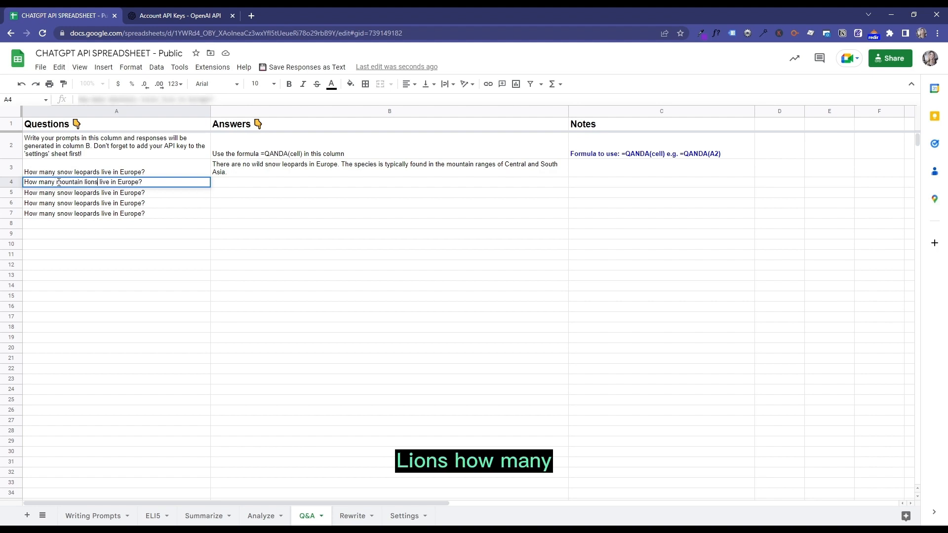
- Change the animal in the question in cell A5 to "meerkats"
click(80, 199)
double_click(96, 196)
drag(98, 192, 57, 191)
text(meercats)
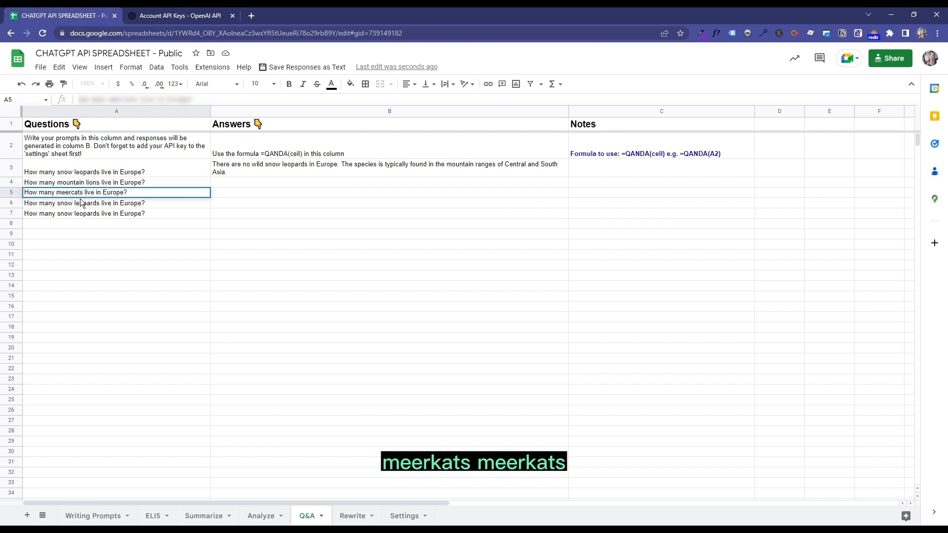
key(BackSpace)
key(BackSpace)
key(BackSpace)
key(BackSpace)
text(kats)
- Change the animal in the question in cell A6 to "sloths"
double_click(83, 203)
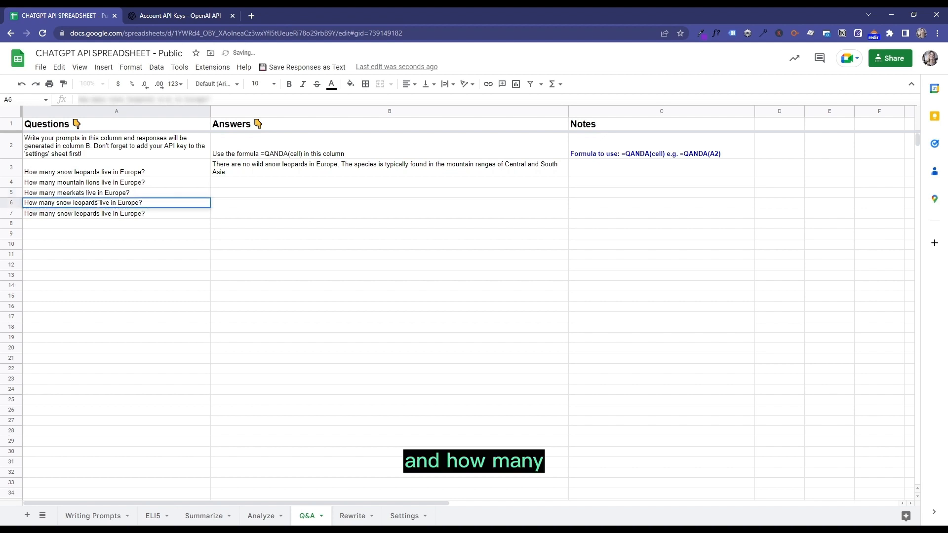
drag(98, 203, 60, 202)
text(loths)
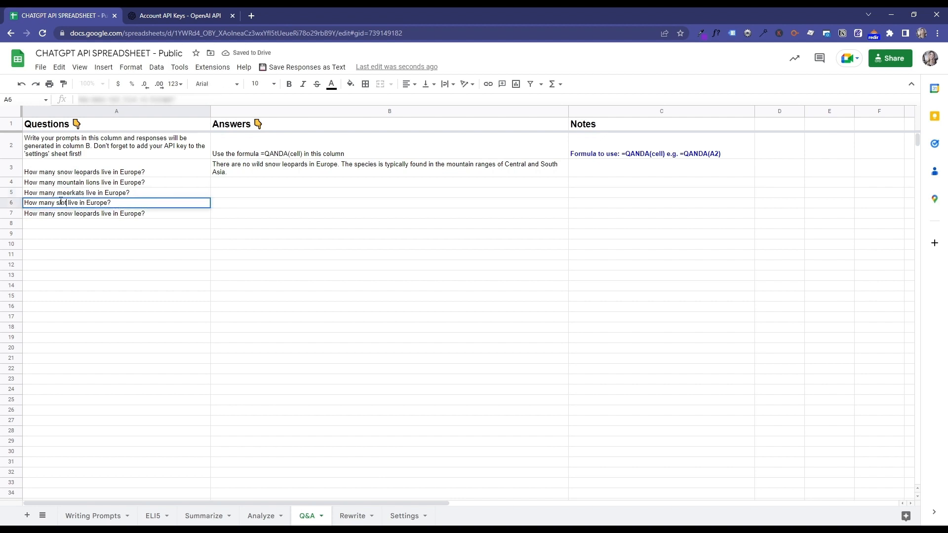
- Delete row 7, which holds the surplus copy of the snow leopard question
click(11, 213)
right_click(13, 211)
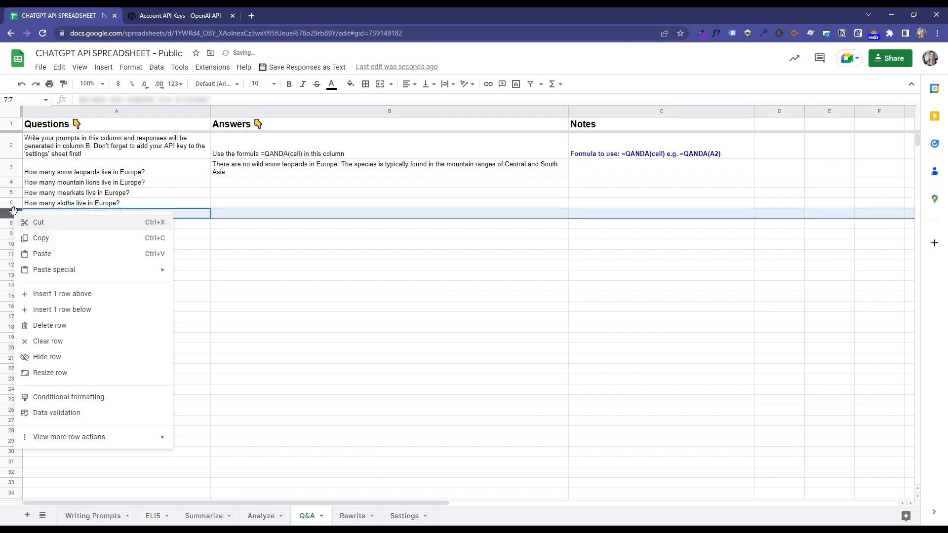
click(67, 327)
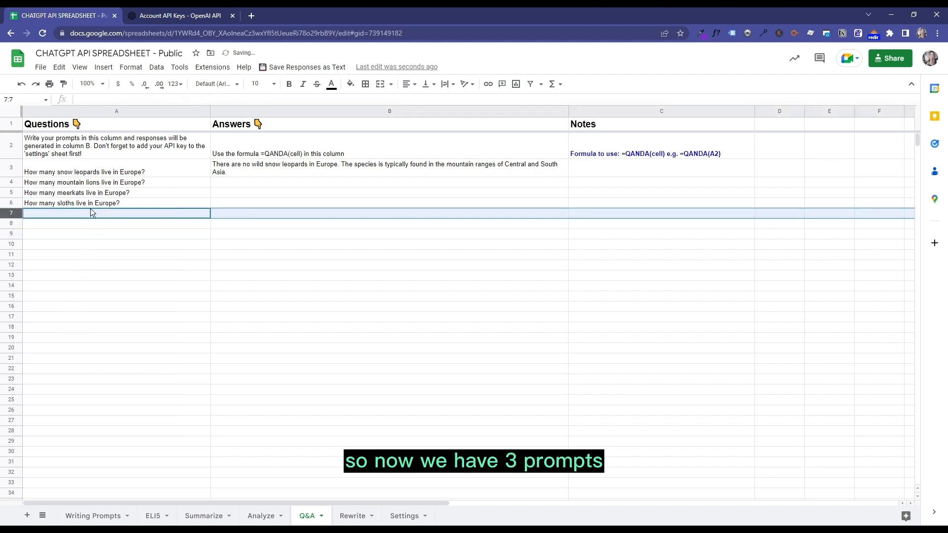
- Fill the QANDA formula from cell B3 down the Answers column through B6
click(105, 185)
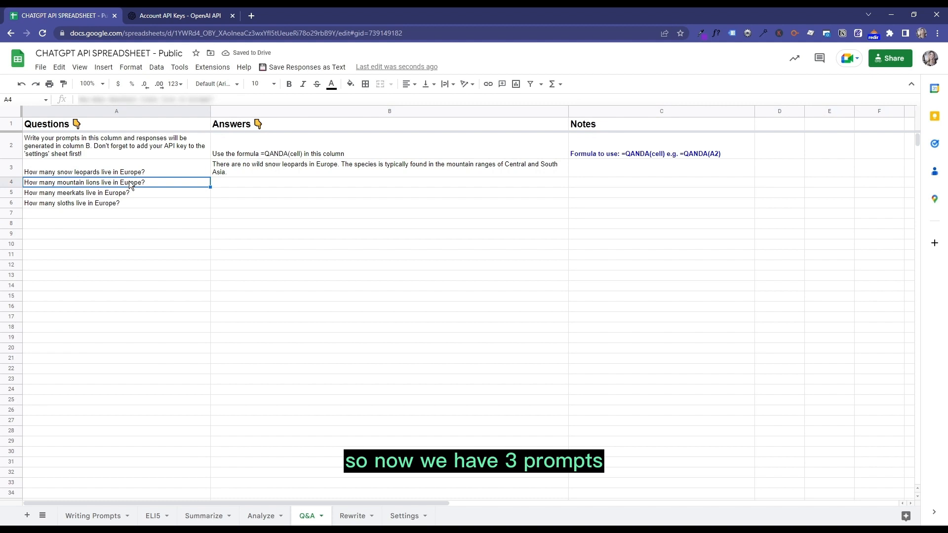
click(297, 169)
drag(567, 173, 565, 206)
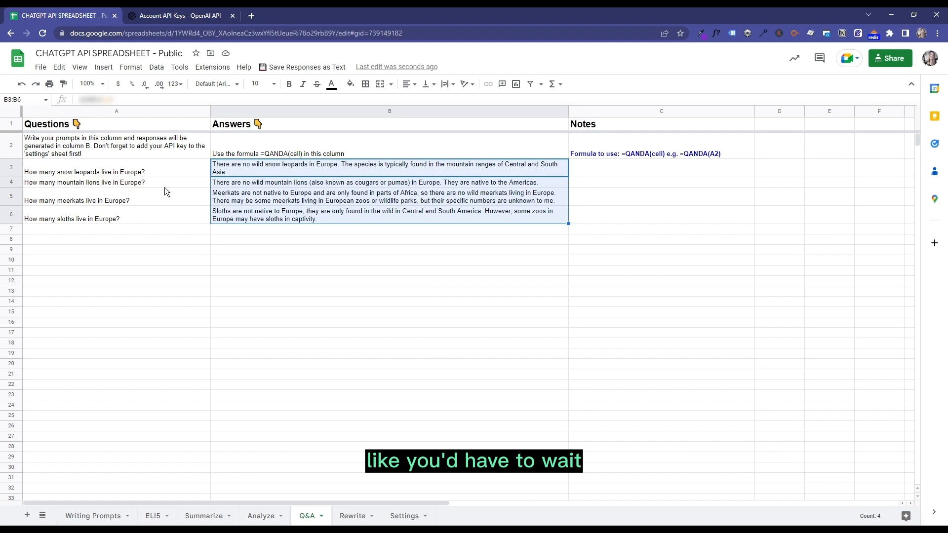
click(267, 200)
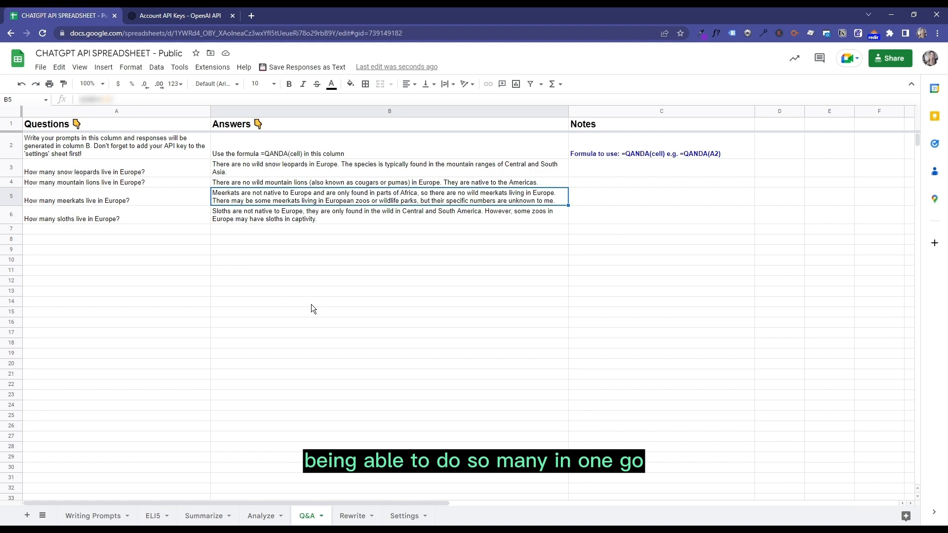
- Review the prompt and response columns and the formula instructions on the Rewrite sheet
click(347, 517)
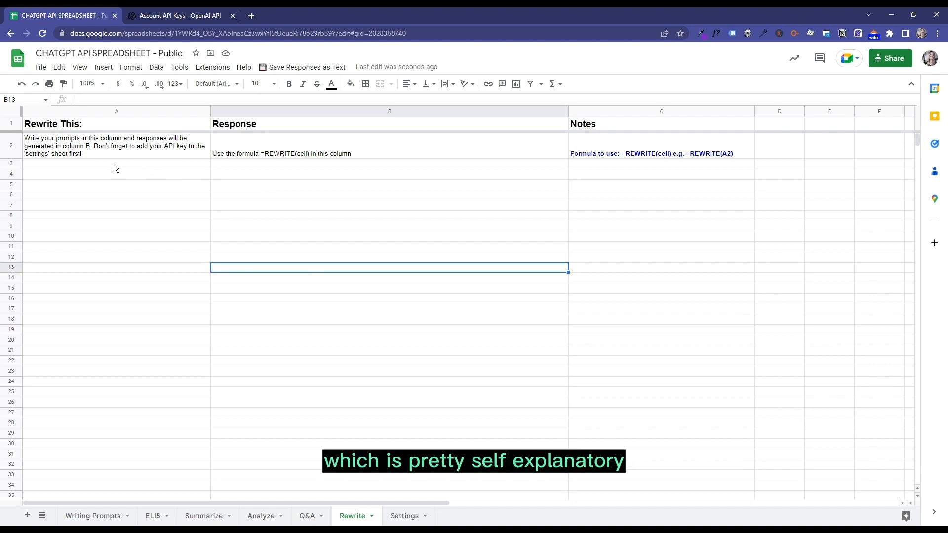
click(71, 163)
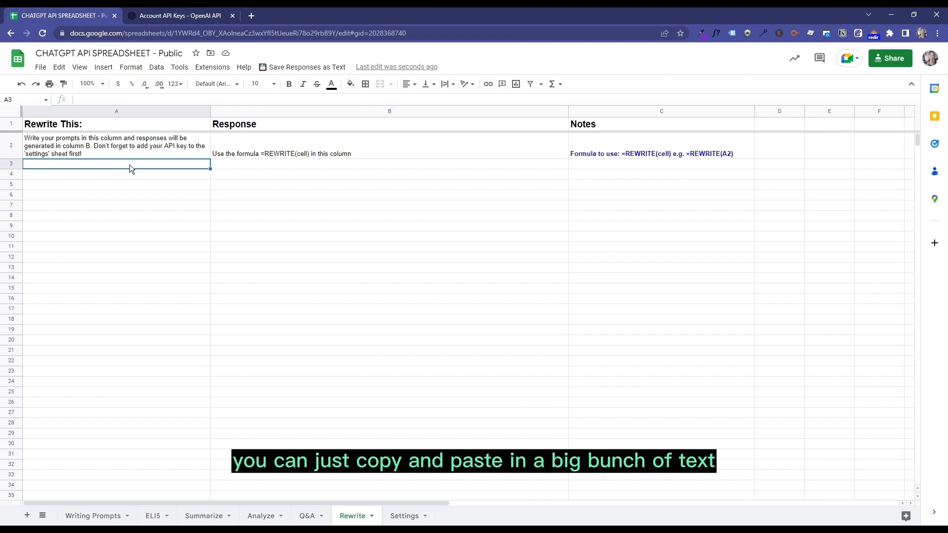
click(263, 163)
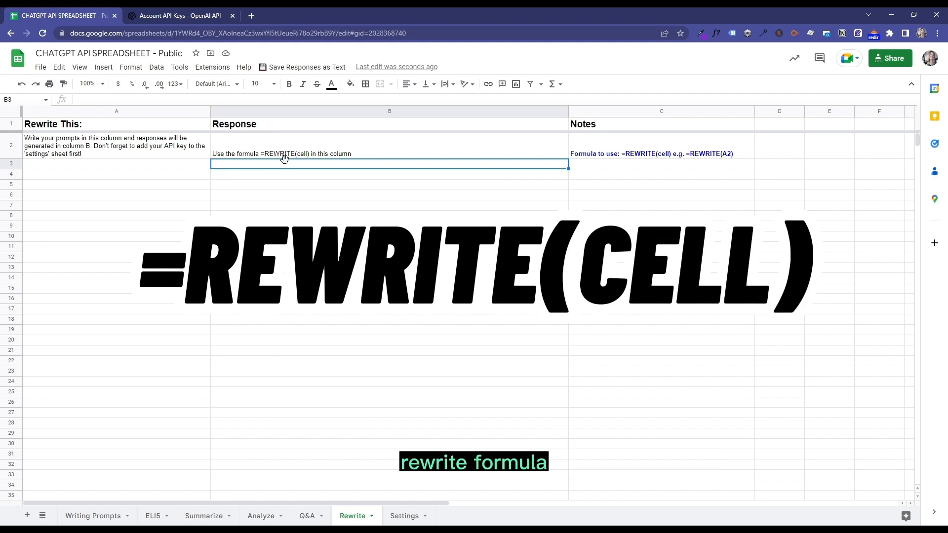
- On the ELI5 sheet, open the response in cell B3 for editing to inspect its underlying formula
click(148, 516)
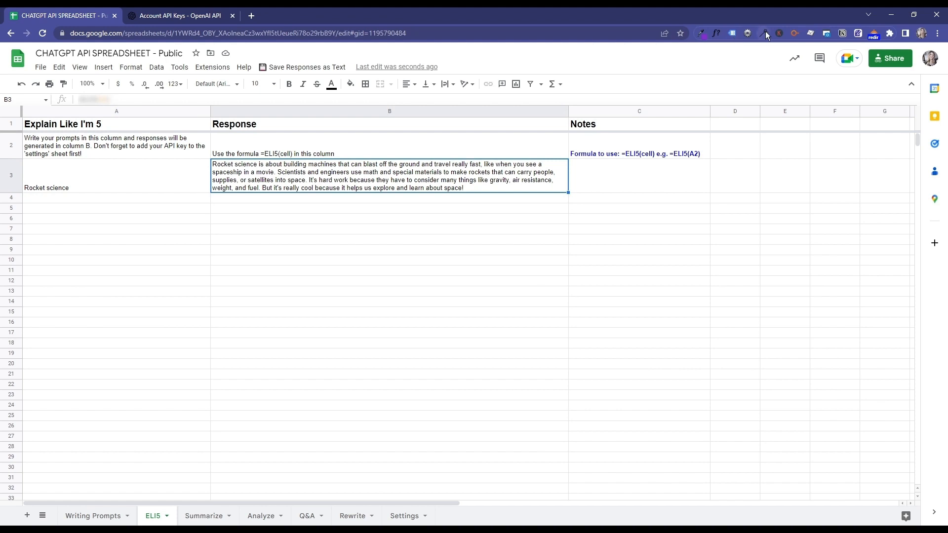
double_click(282, 165)
drag(255, 165, 221, 165)
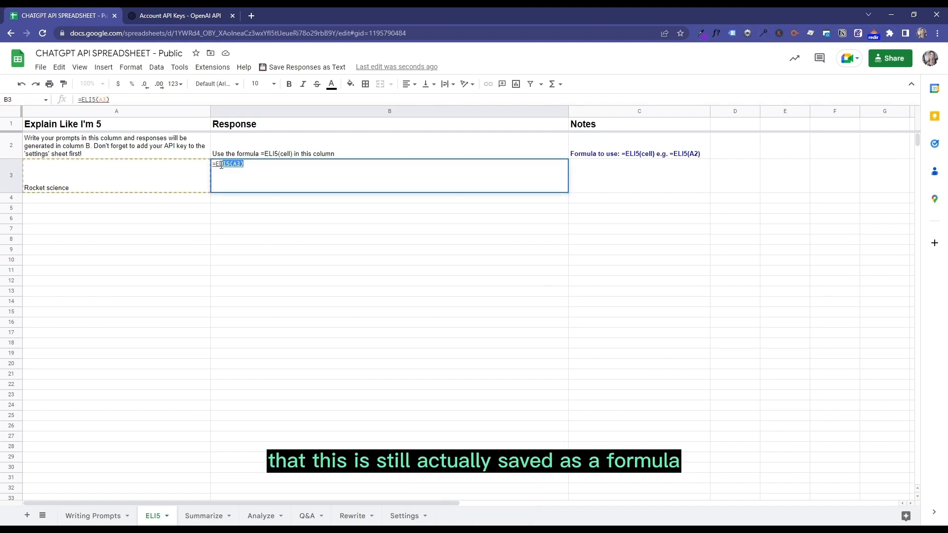
click(254, 166)
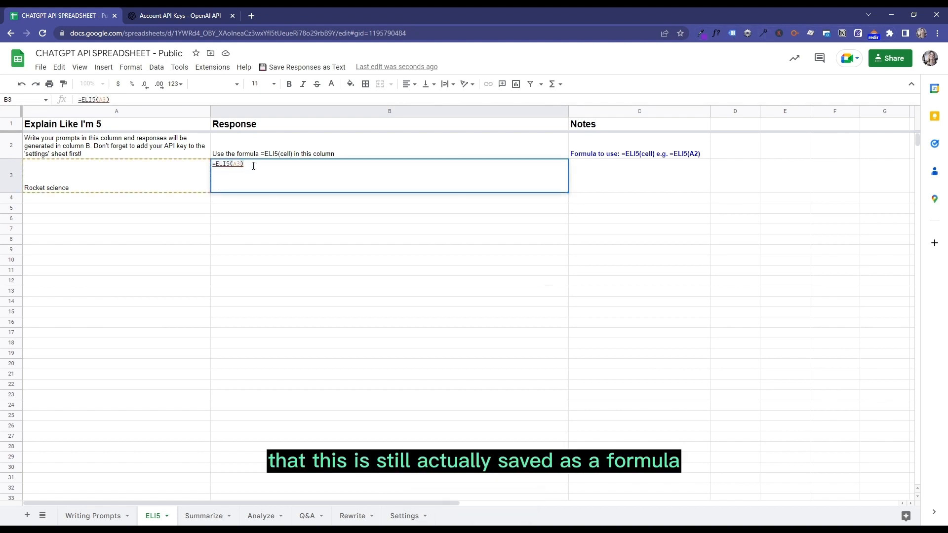
- Save the ELI5 sheet's responses as text values and open cell B3 to check its content
click(300, 68)
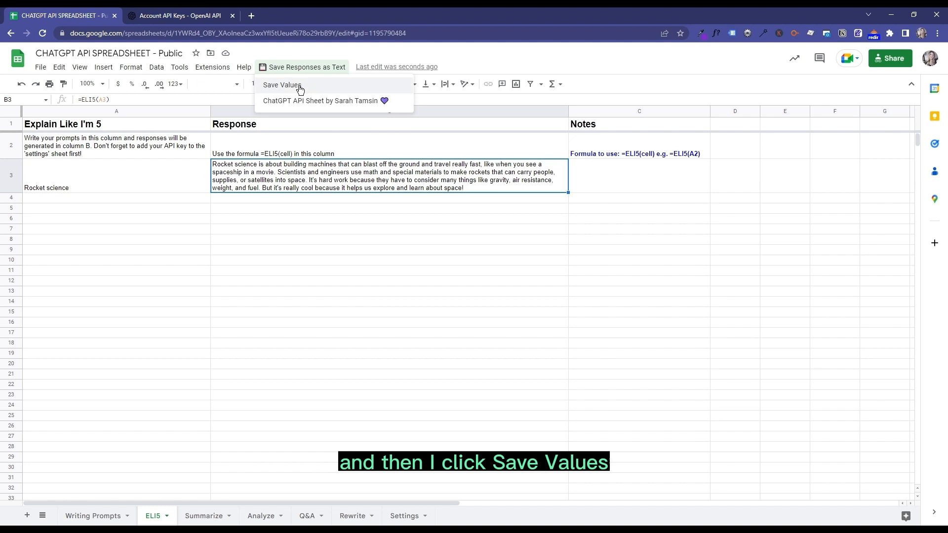
click(300, 85)
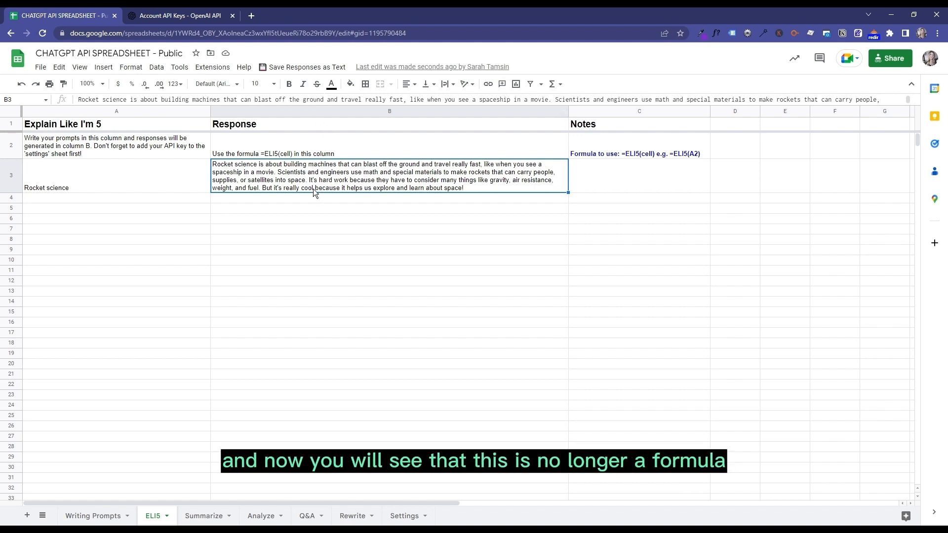
click(281, 199)
click(285, 176)
double_click(302, 168)
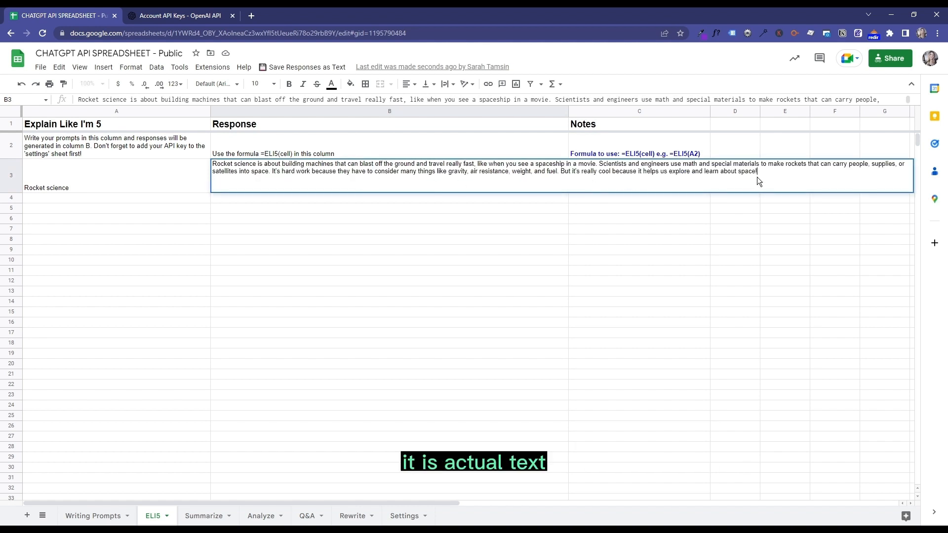
- Inspect the rocket science response in cell B3 by selecting its whole text, and leave the cell unedited
mouse_move(758, 172)
mouse_down()
mouse_move(626, 183)
mouse_move(664, 167)
mouse_move(759, 180)
mouse_up()
key(ctrl+a)
click(604, 166)
click(762, 182)
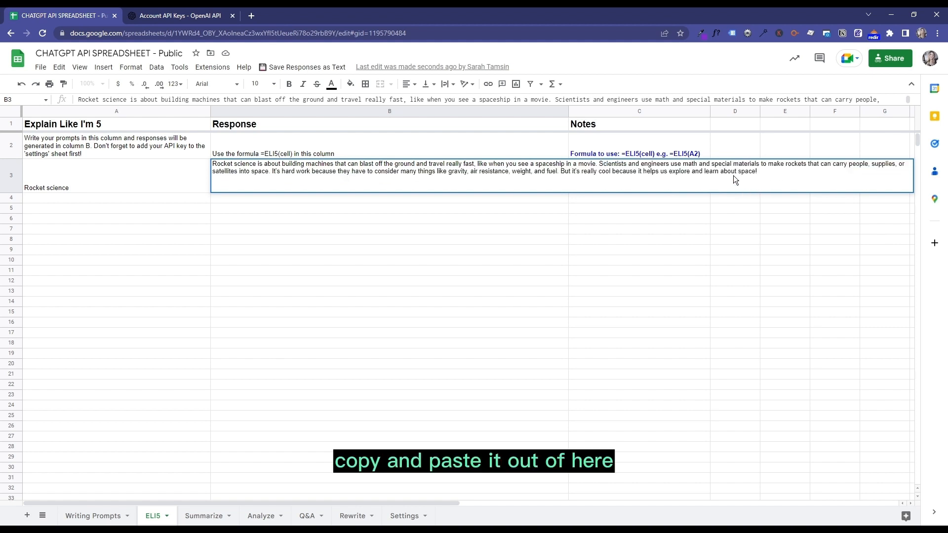
click(390, 211)
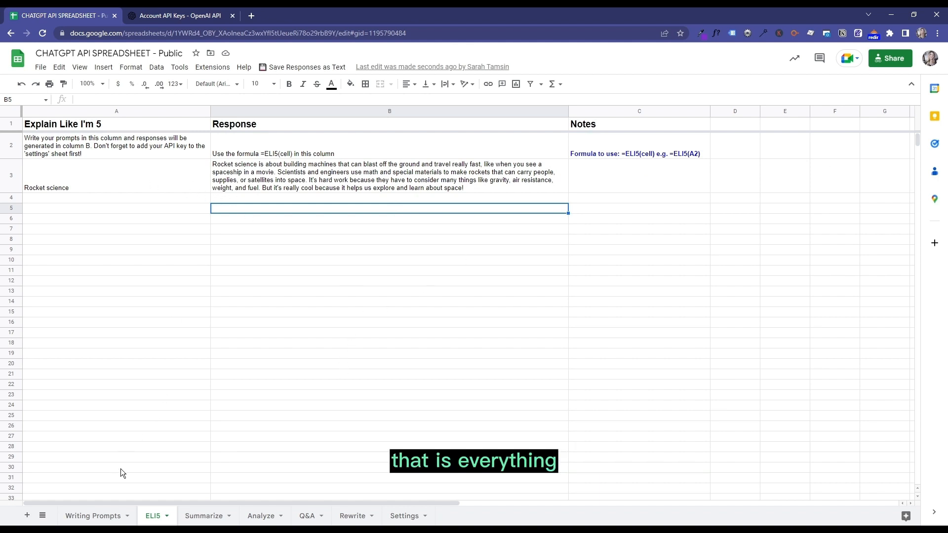
- Save the responses on the Writing Prompts sheet as text values
click(281, 68)
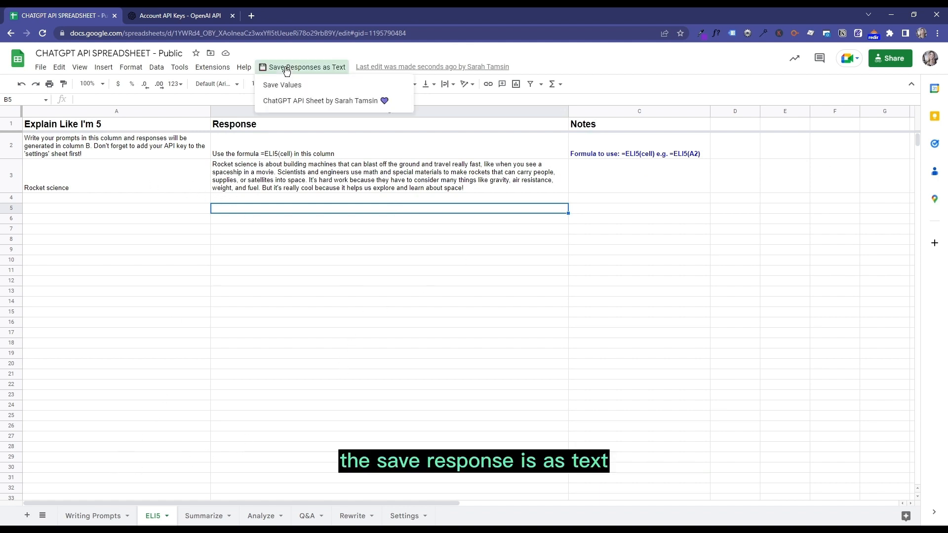
click(301, 229)
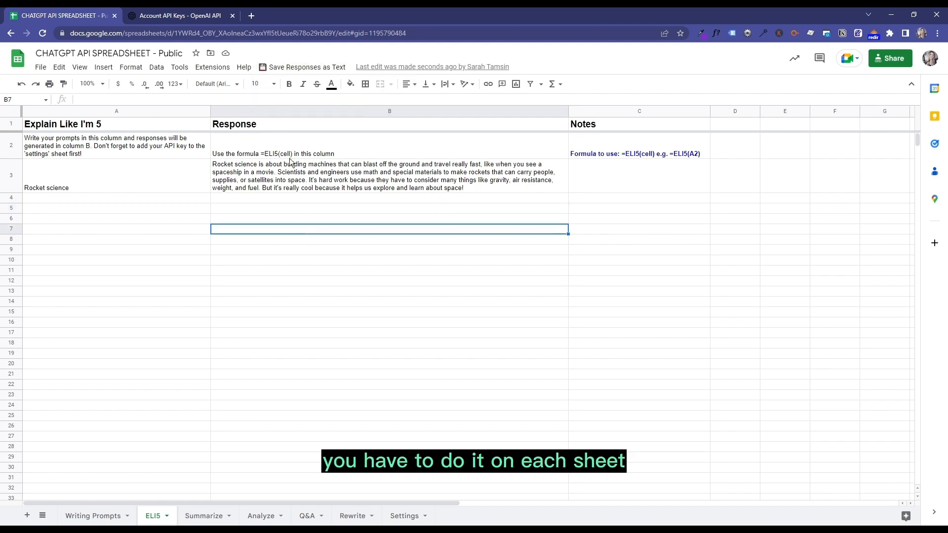
click(93, 516)
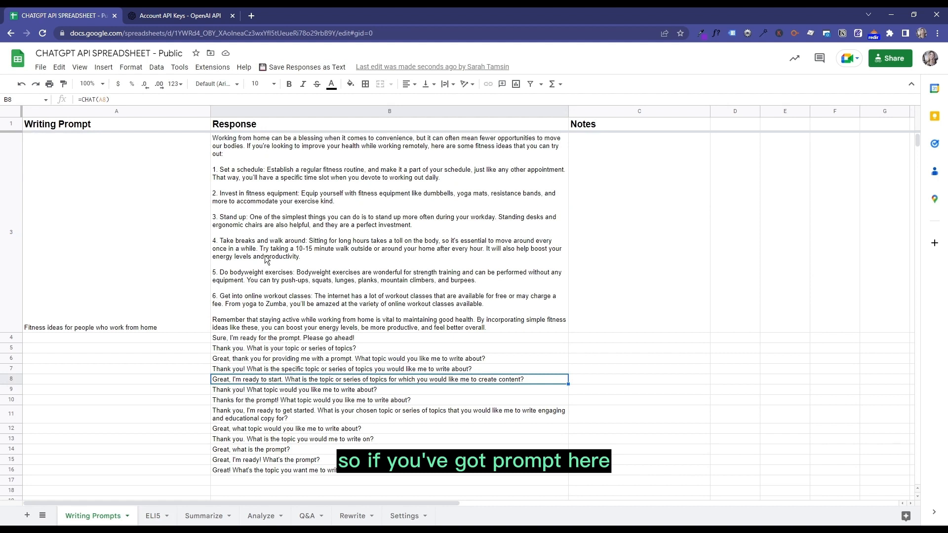
click(236, 207)
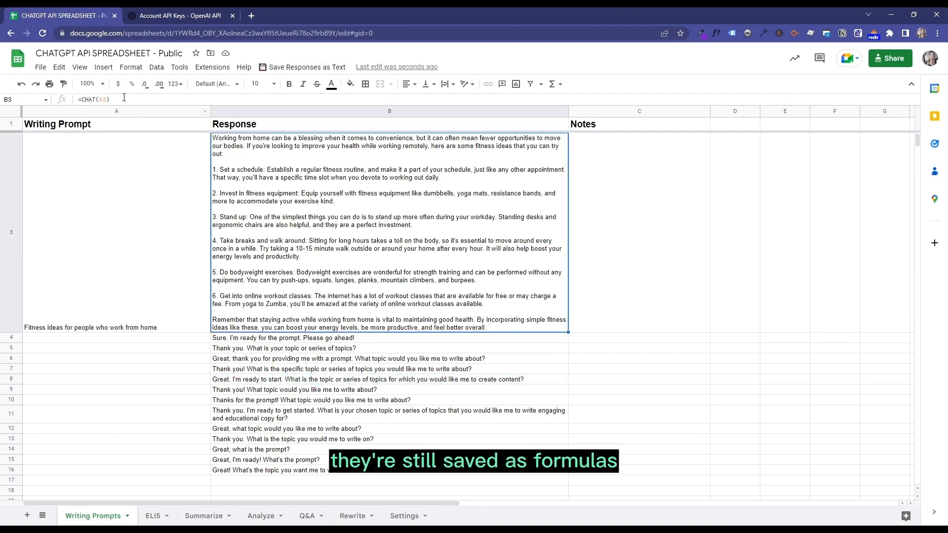
click(276, 67)
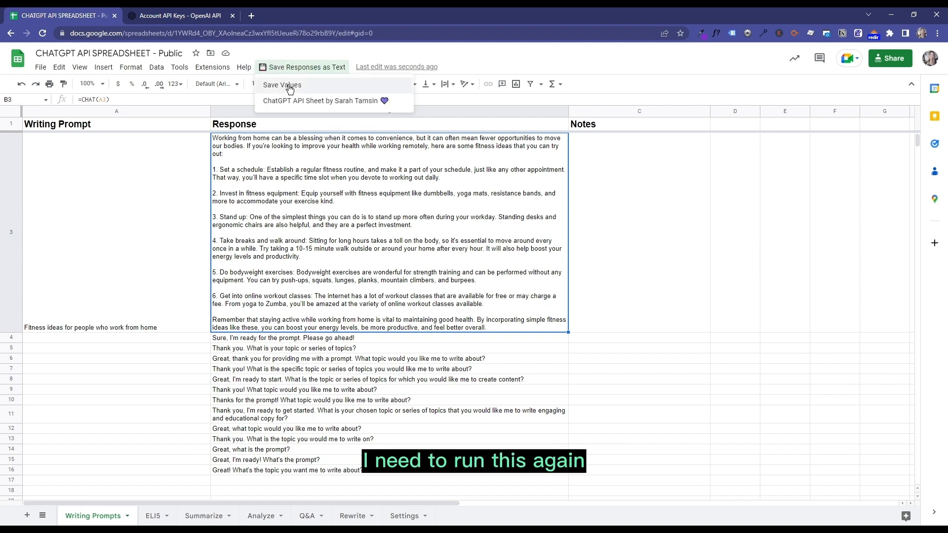
click(293, 86)
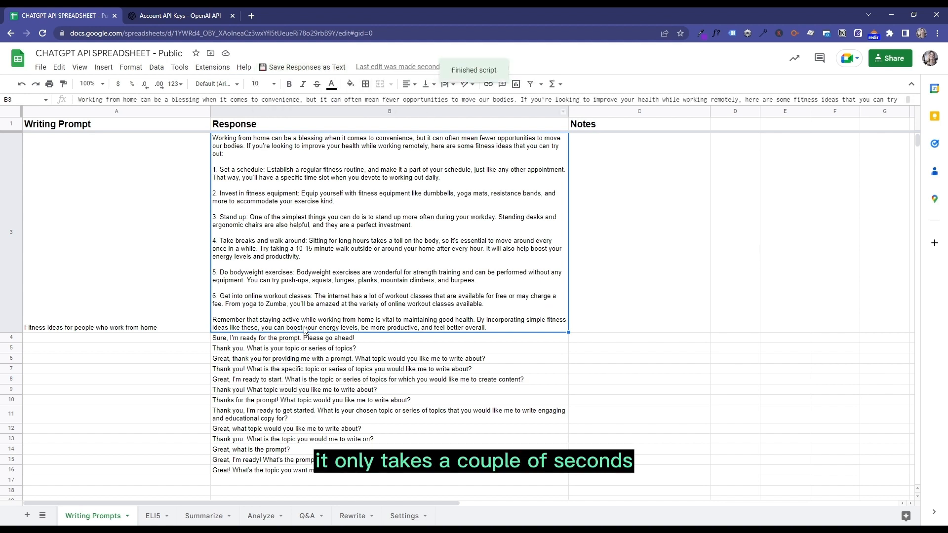
- Check the content of the response cells B4, B7, B12 and B9 on the Writing Prompts sheet
click(325, 339)
click(318, 369)
click(315, 429)
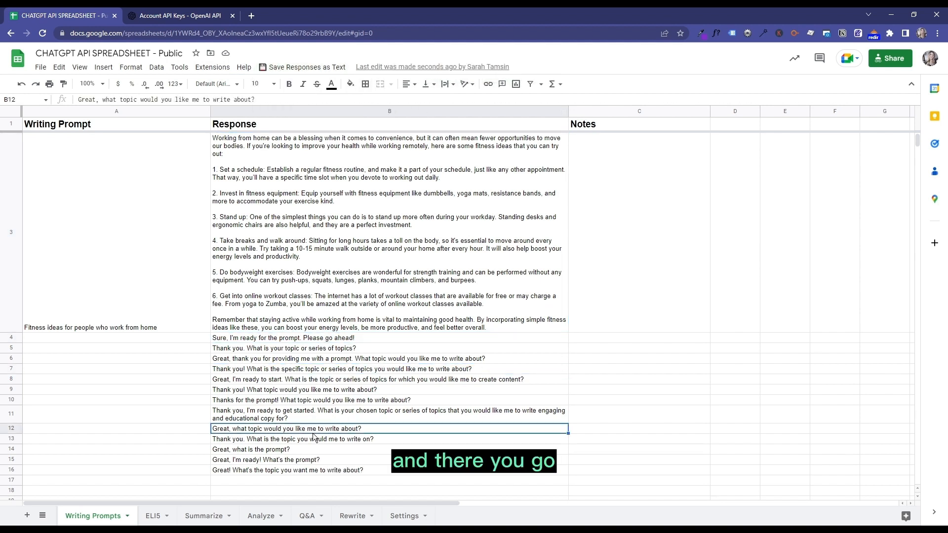
click(316, 393)
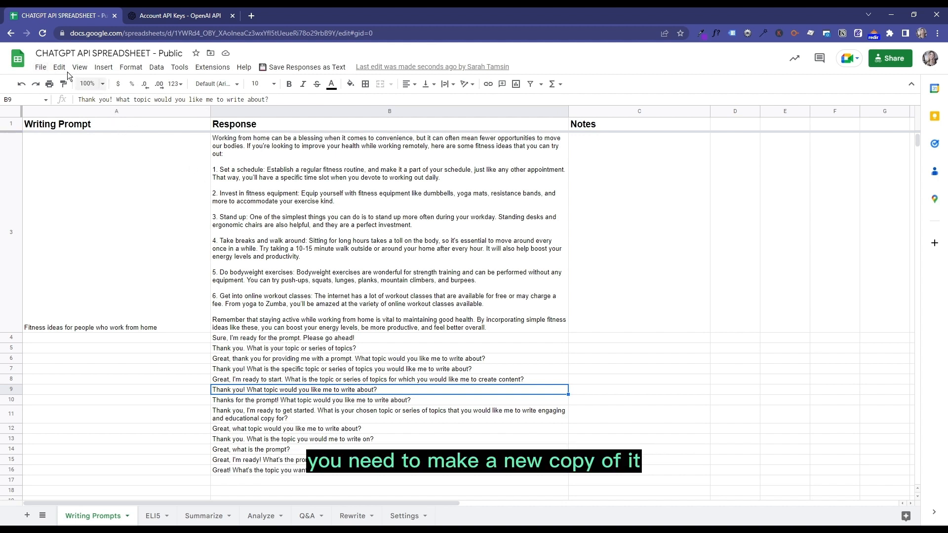
- Look up the command for making a copy of the spreadsheet and return to cell B3 without copying
click(40, 67)
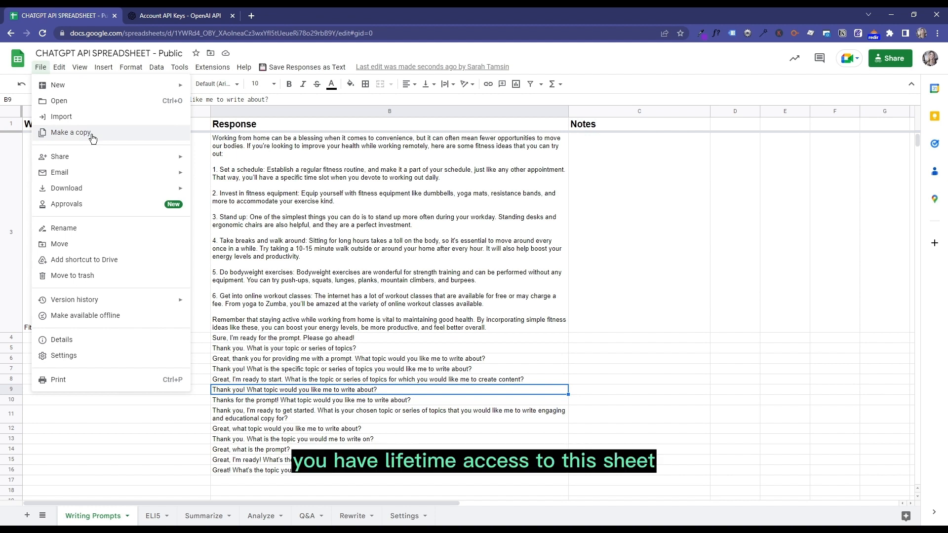
click(478, 212)
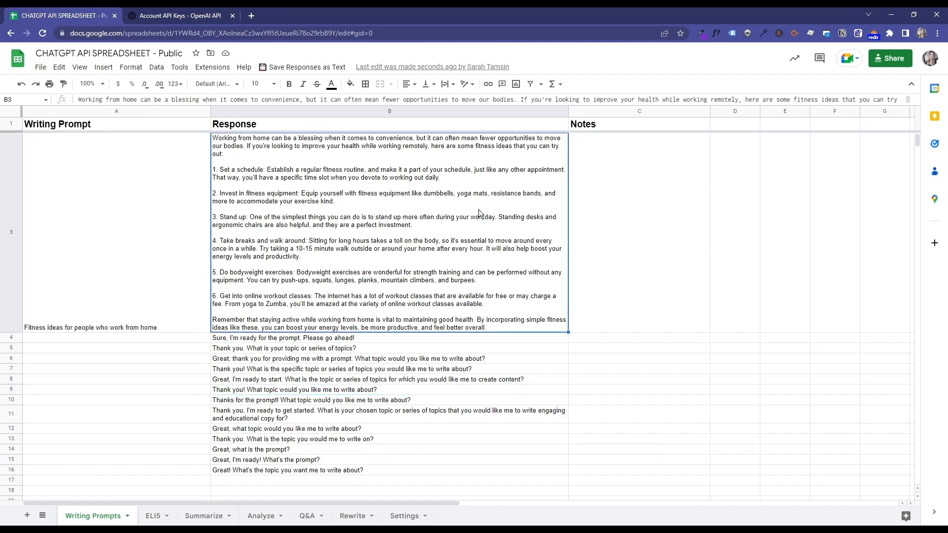